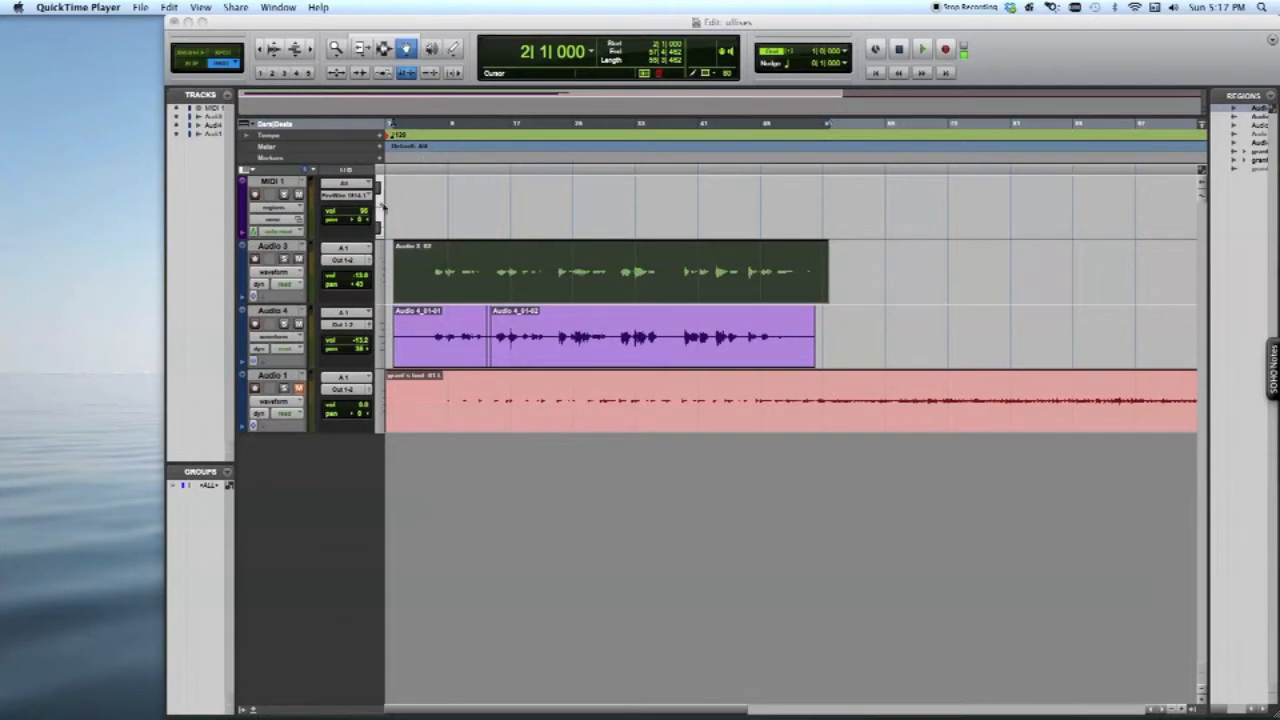
Create one new mono bus path named "reverb bus" in the I/O Setup and accept the setup
click(289, 33)
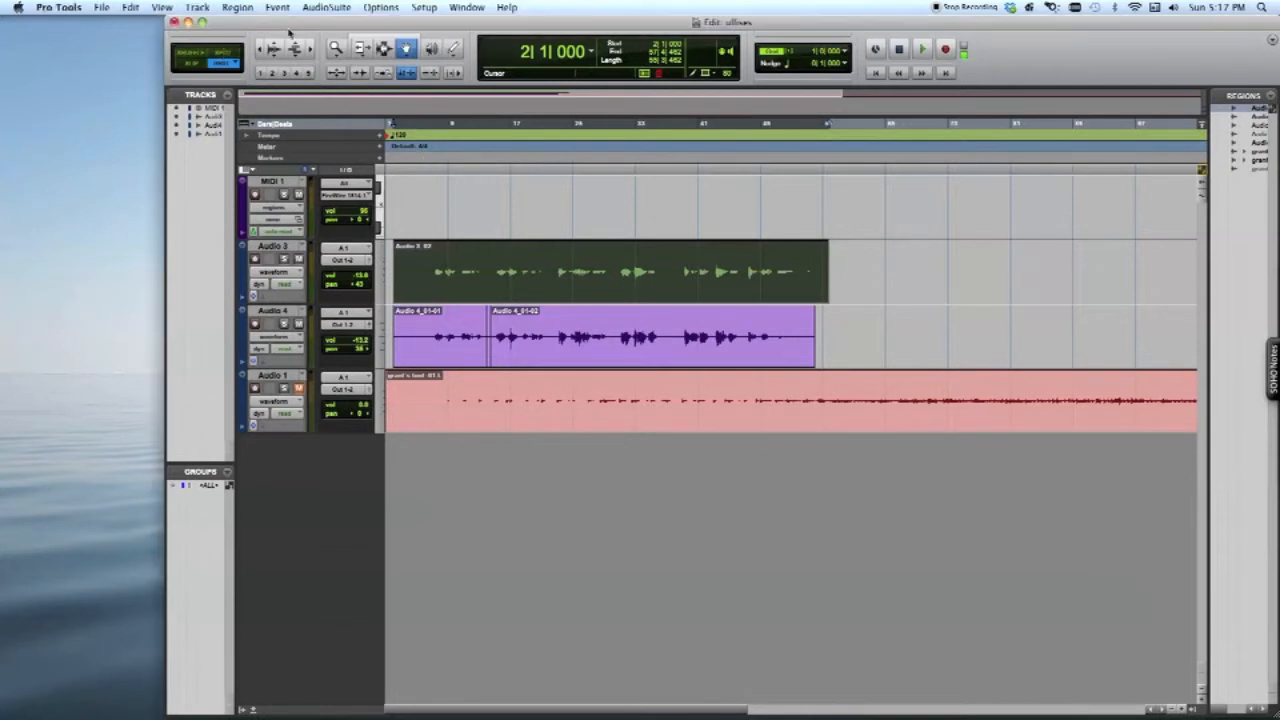
click(432, 7)
click(444, 83)
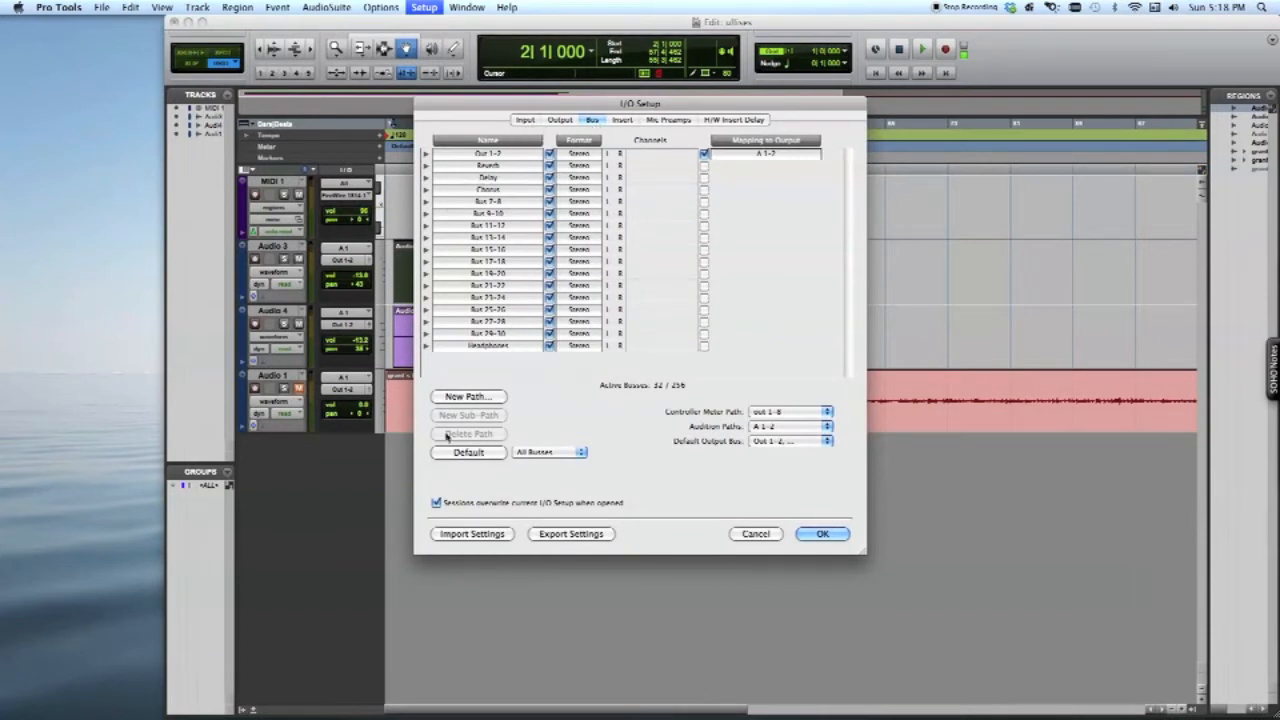
click(476, 394)
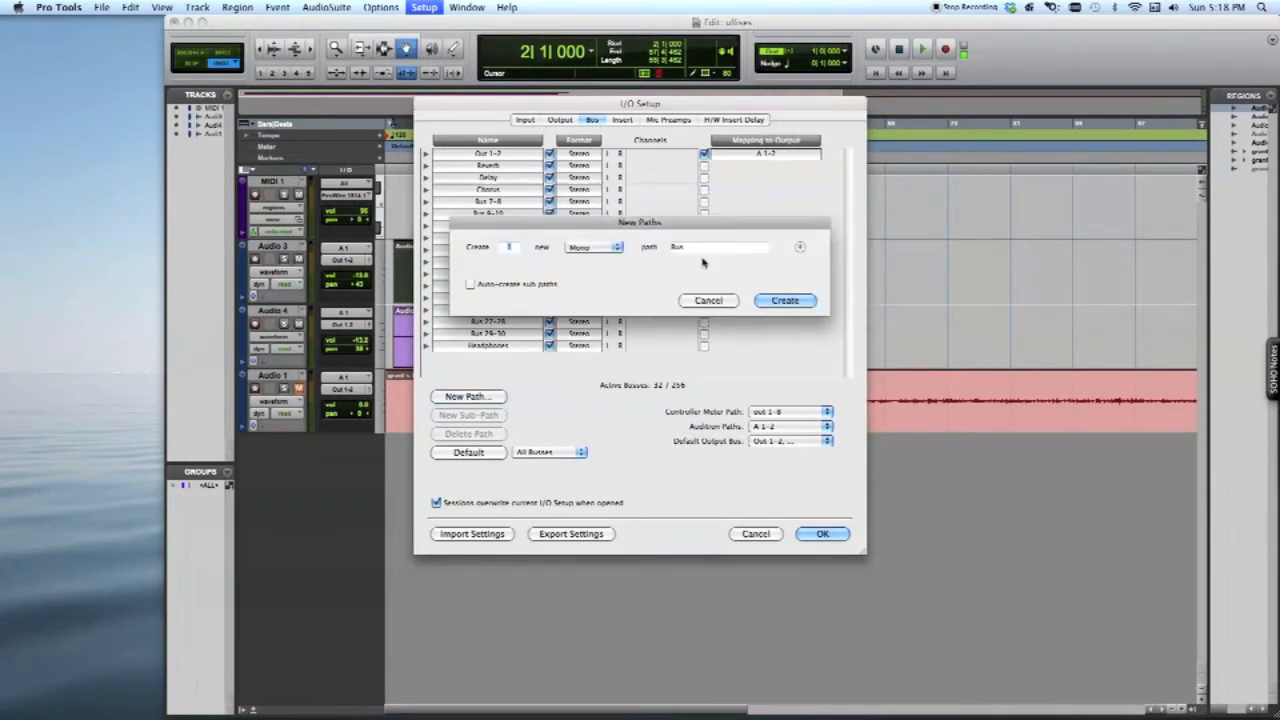
text(re)
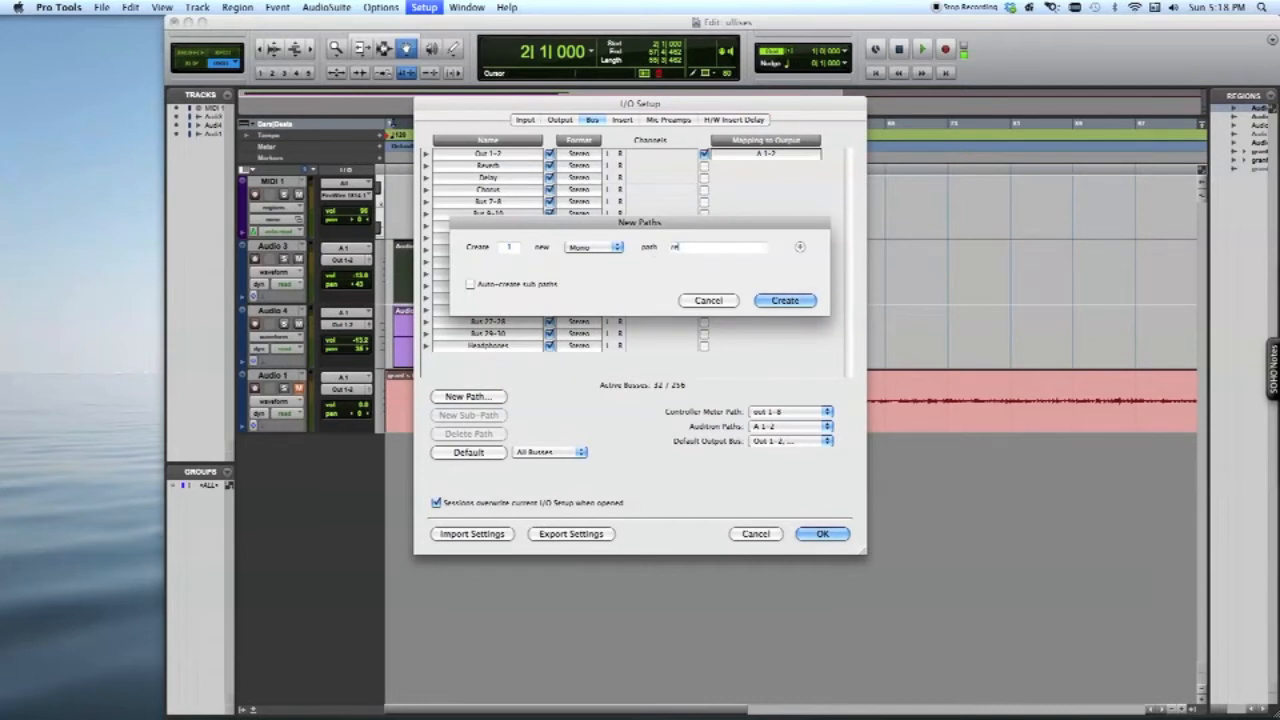
text(verb bus)
click(810, 300)
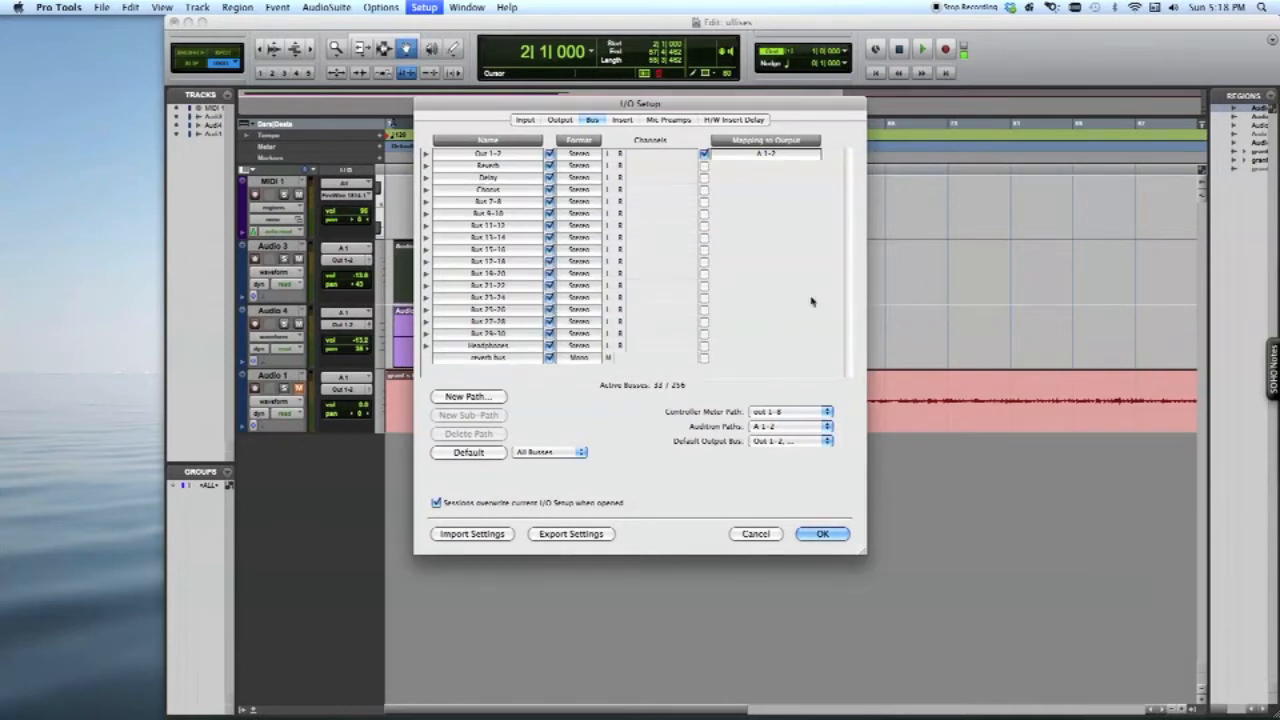
click(530, 359)
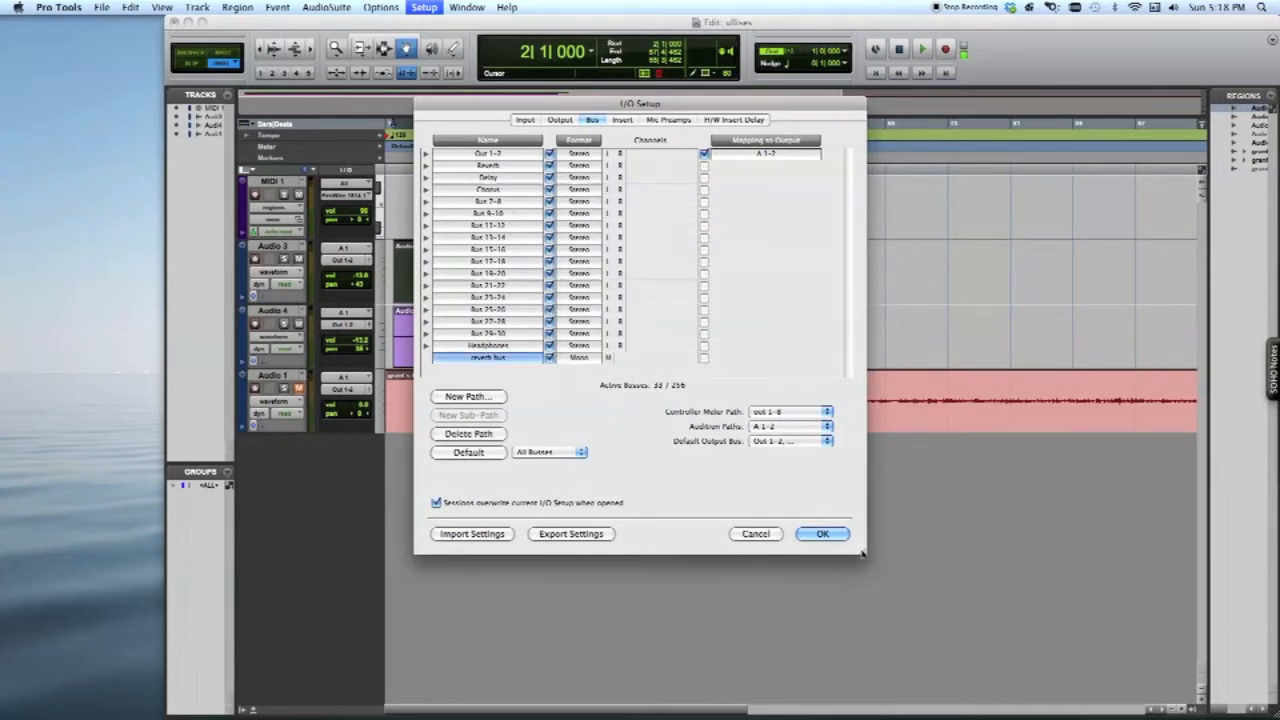
click(822, 534)
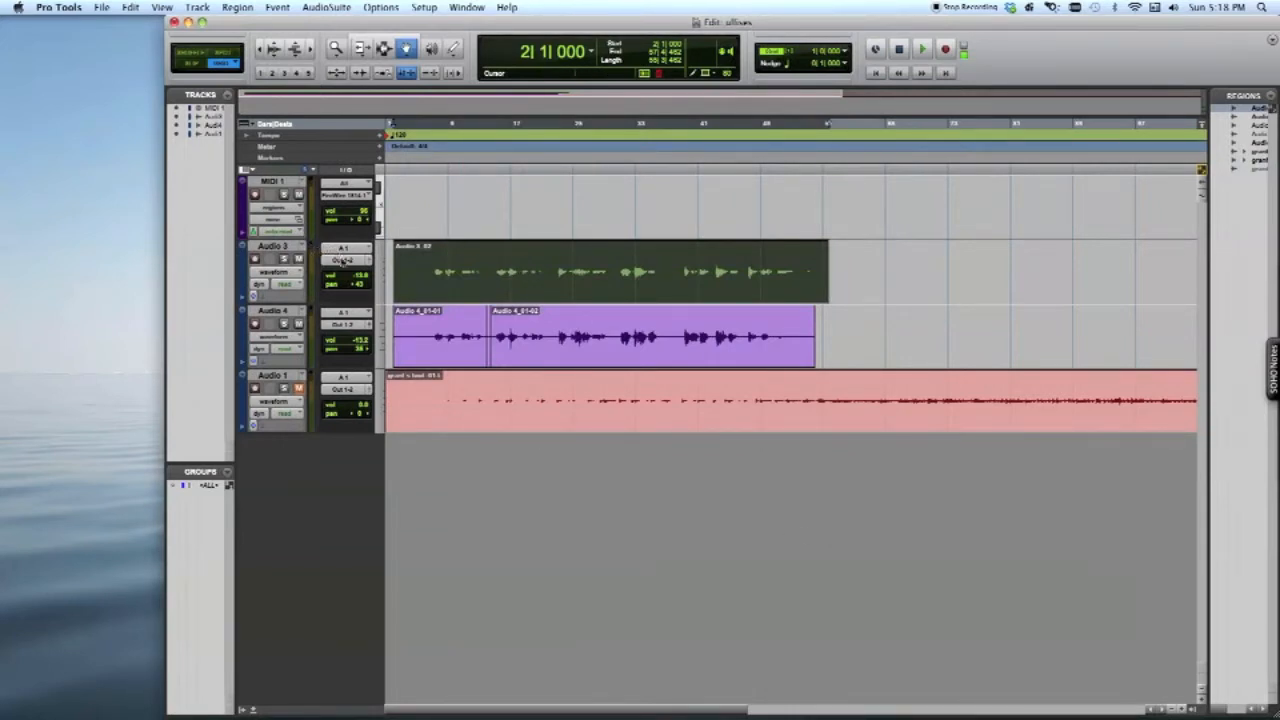
Route the outputs of the Audio 3 and Audio 4 tracks to the mono reverb bus
click(343, 259)
mouse_move(344, 262)
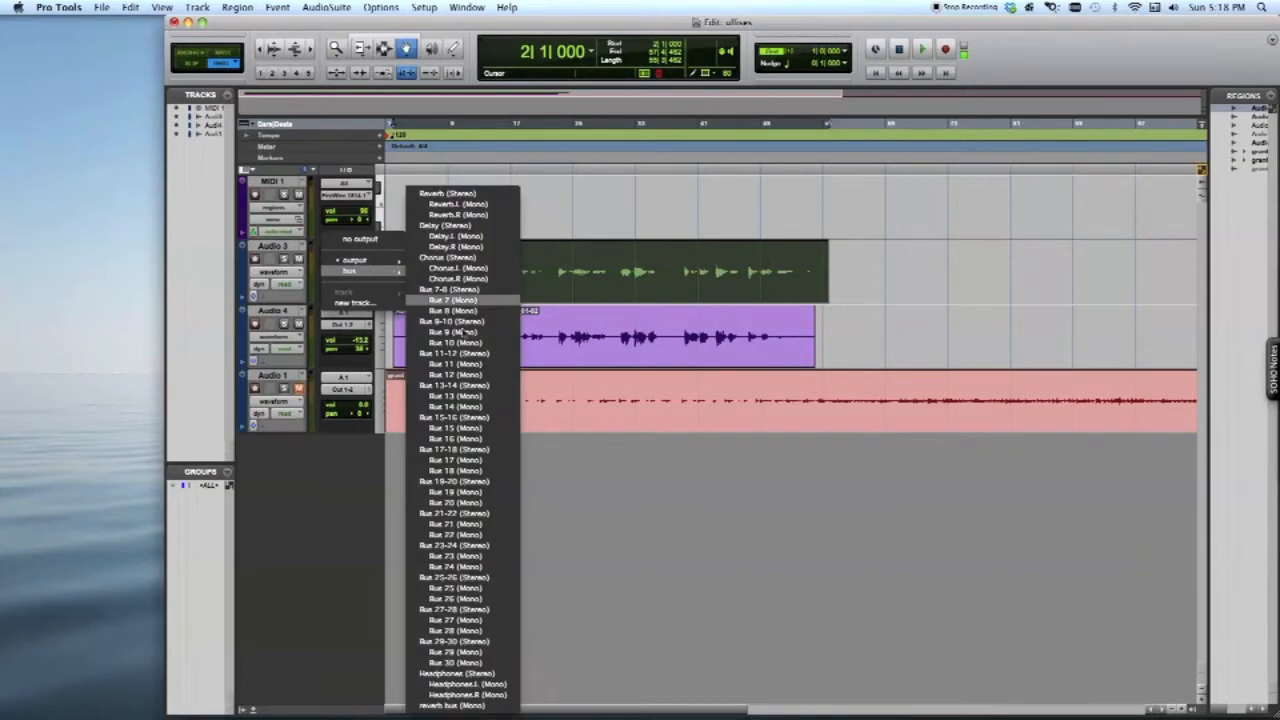
click(441, 706)
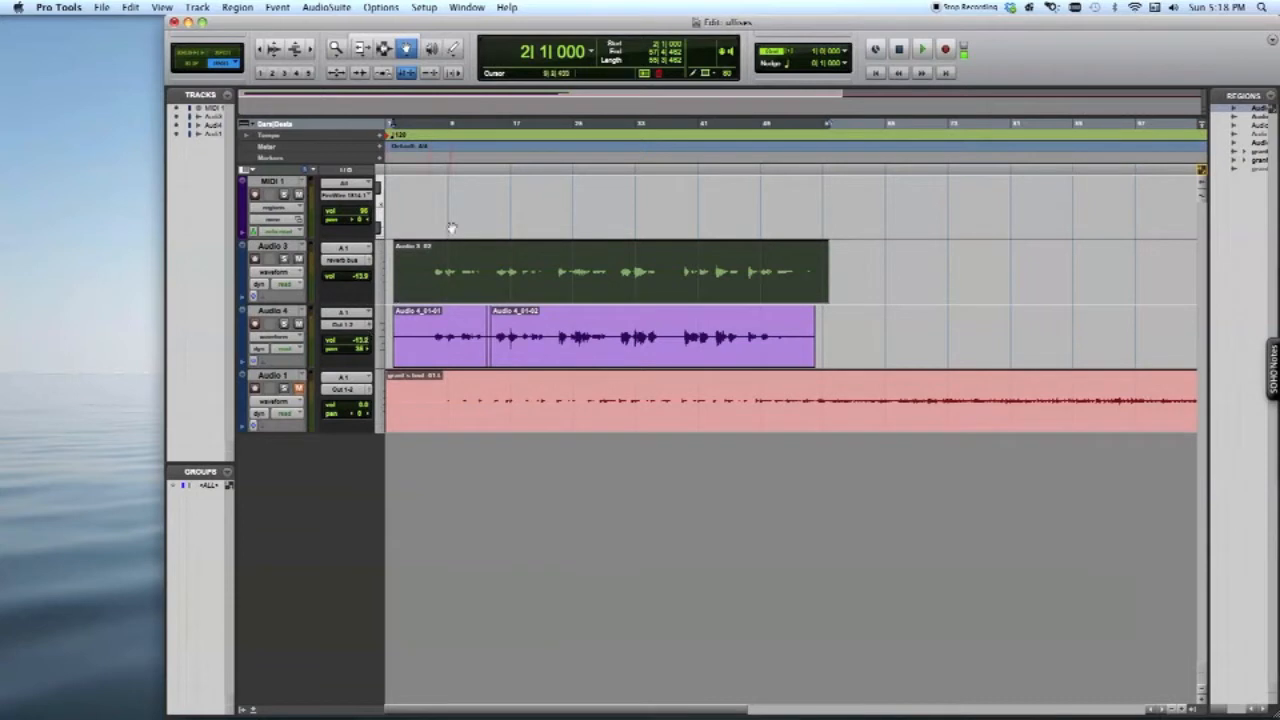
click(345, 324)
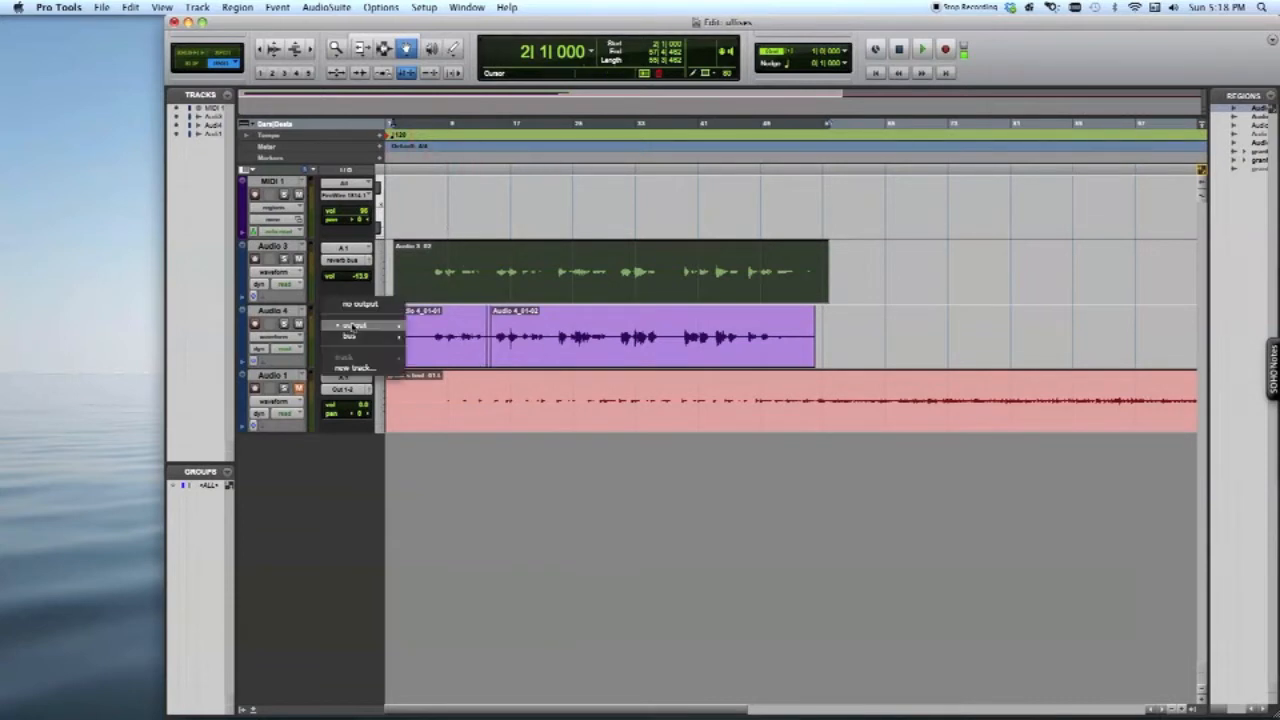
mouse_move(355, 337)
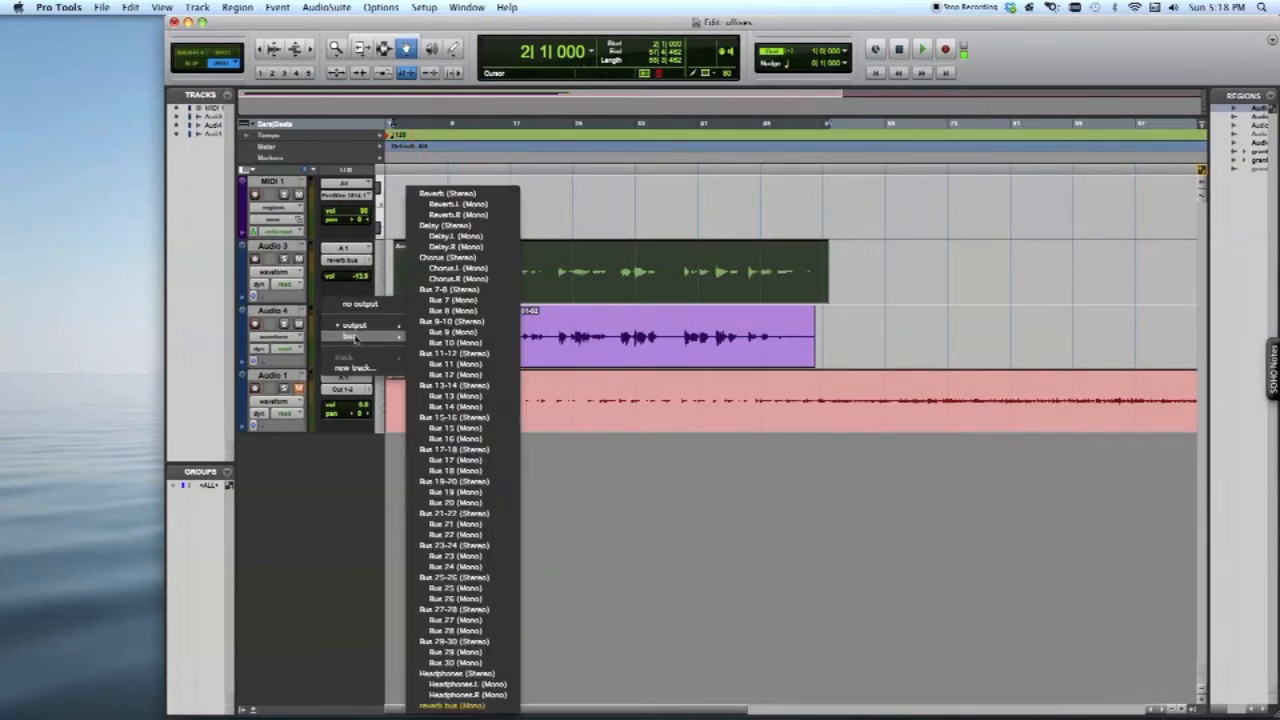
click(484, 706)
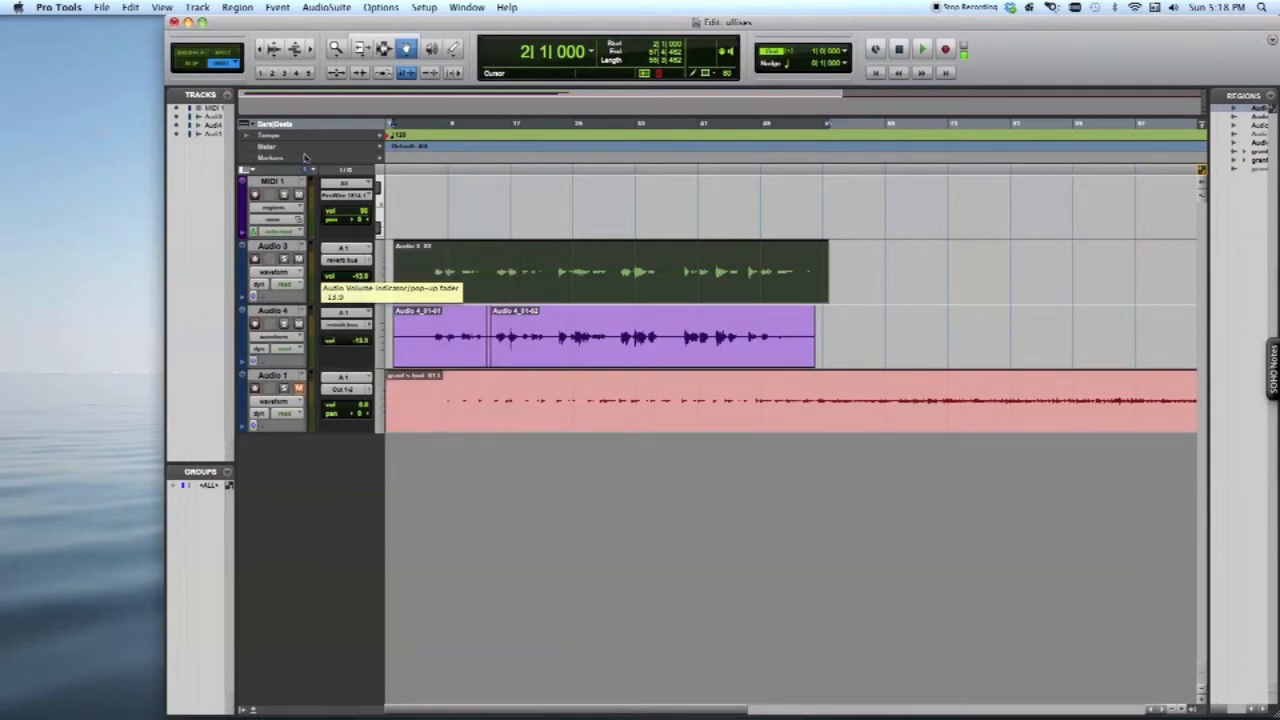
Add one new mono auxiliary input track to the session
click(196, 7)
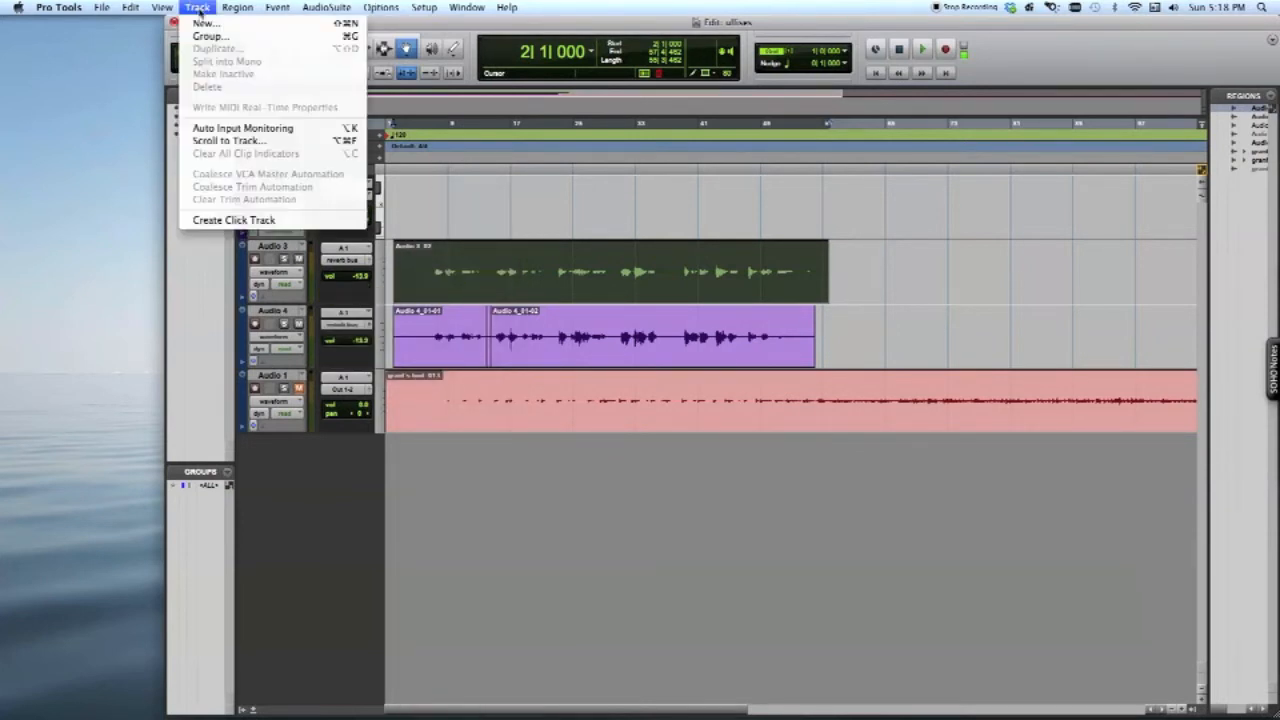
click(203, 23)
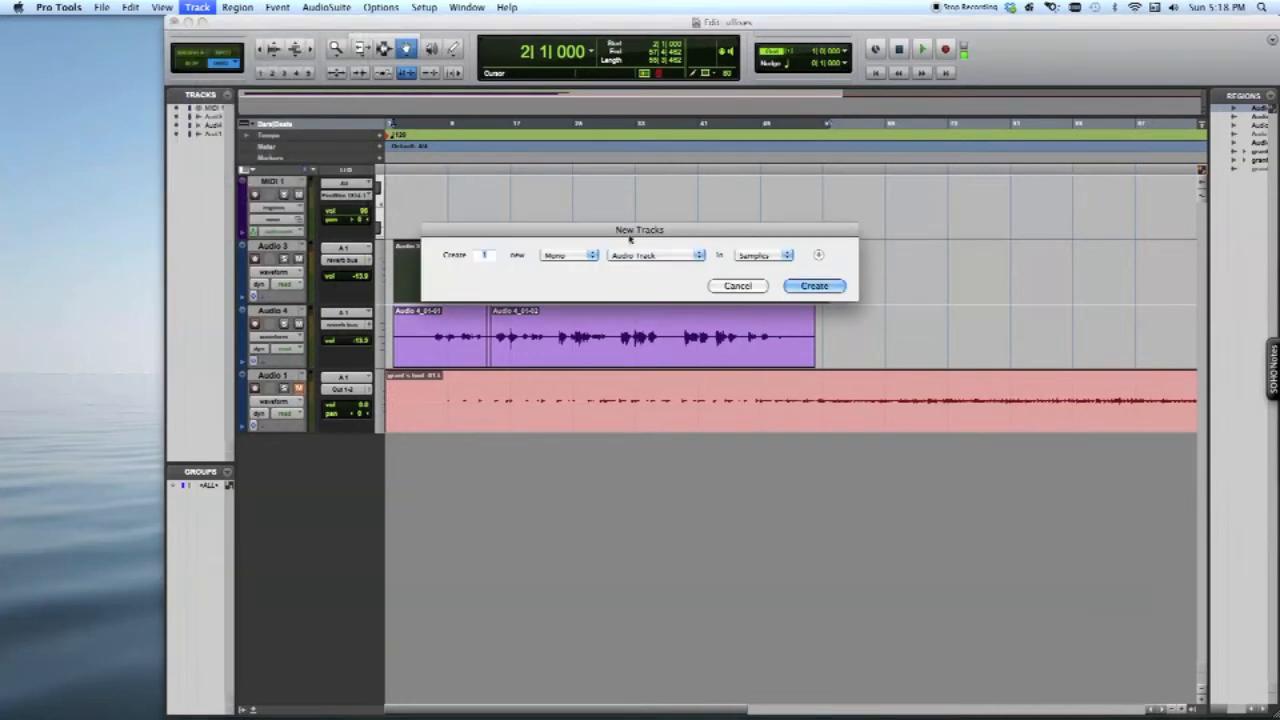
click(652, 256)
click(648, 266)
click(818, 286)
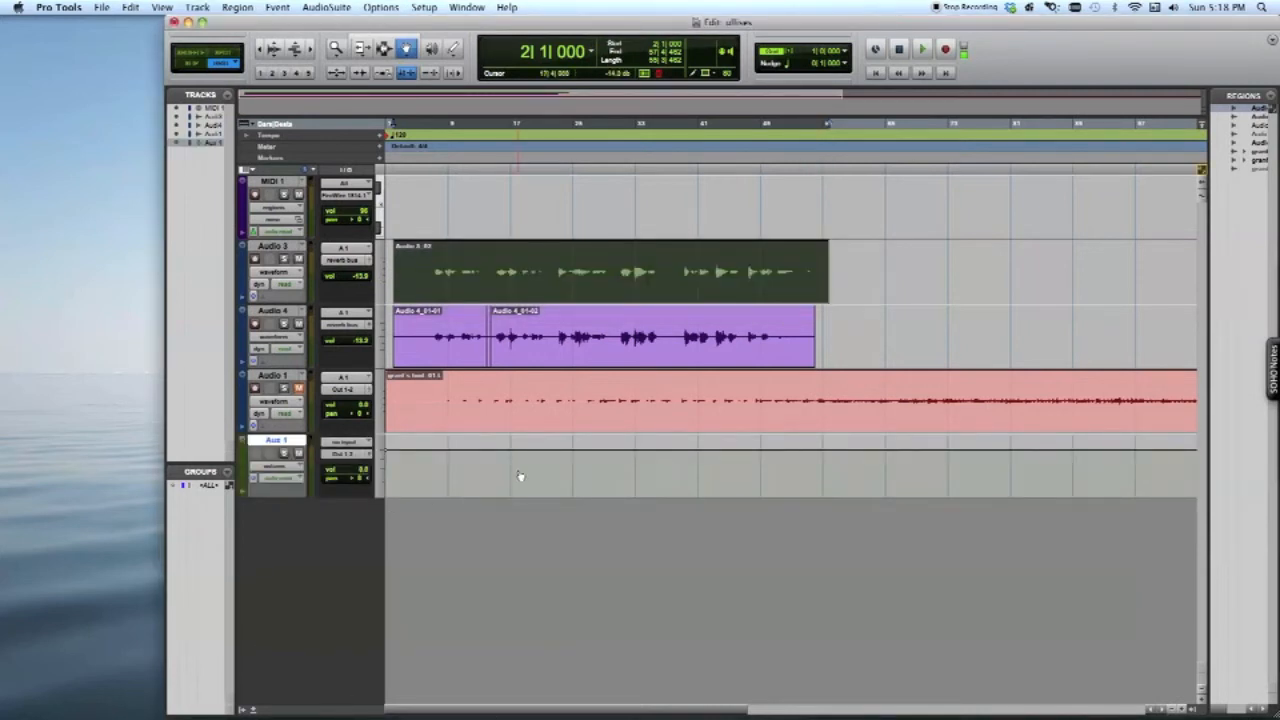
Set the input of the Aux 1 track to the mono reverb bus
click(345, 443)
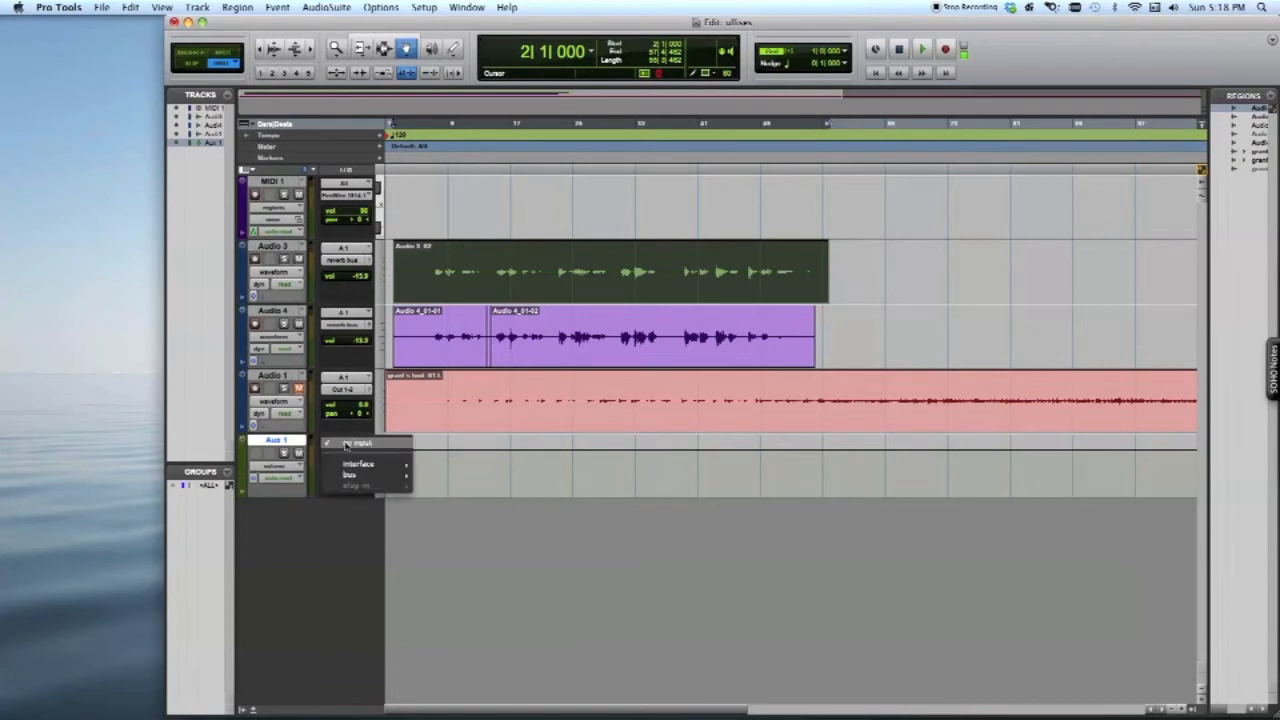
mouse_move(350, 475)
click(480, 707)
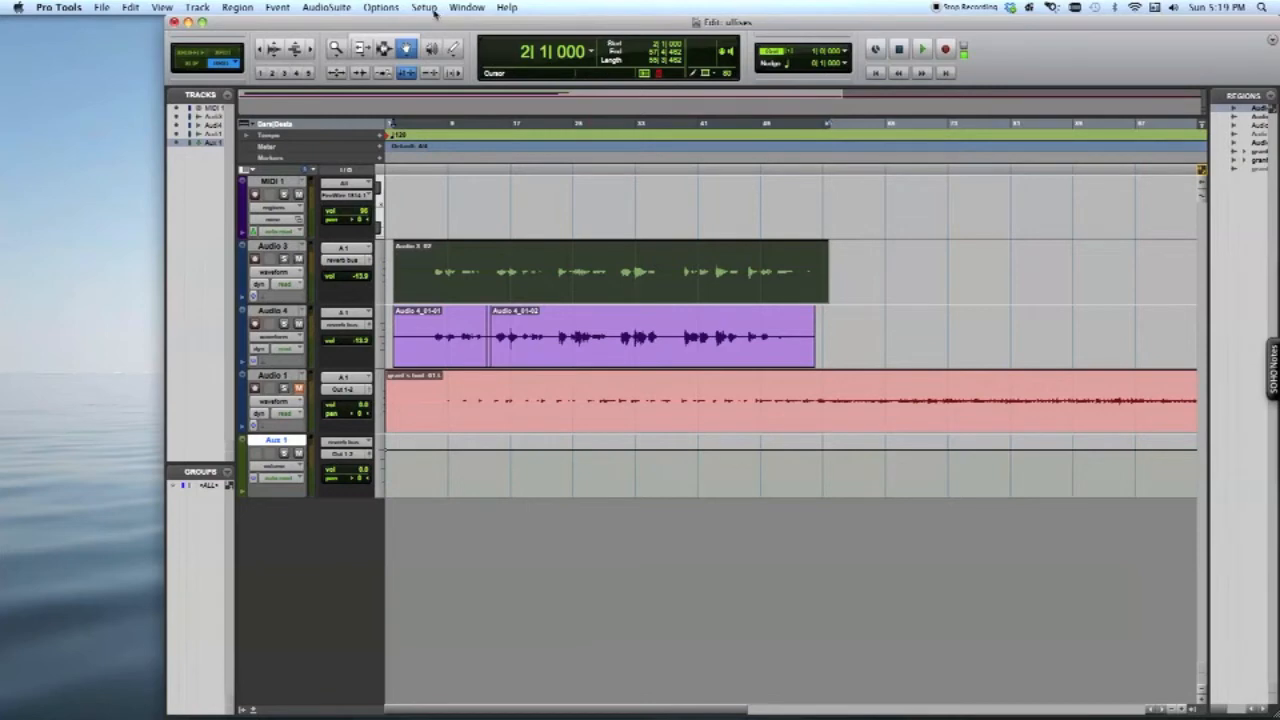
Open the Mix window and move it clear of the screen's edge, over the Edit window
click(466, 7)
click(466, 81)
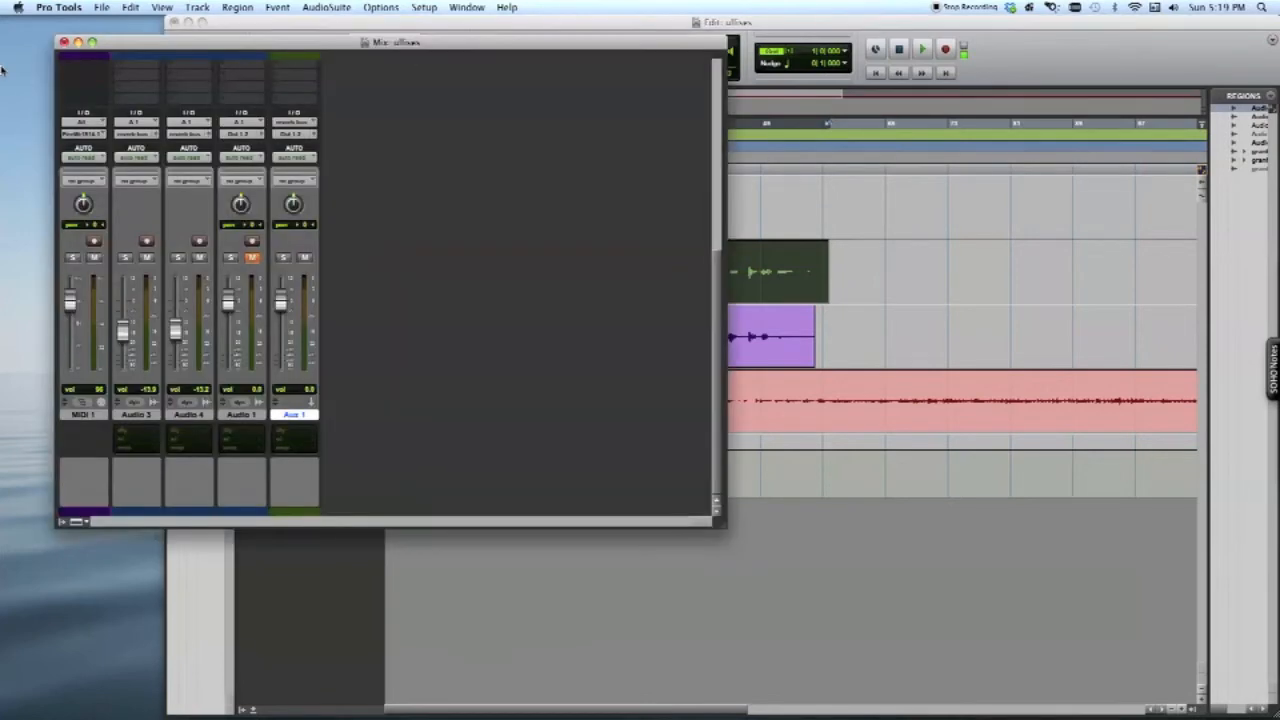
drag(341, 42, 569, 22)
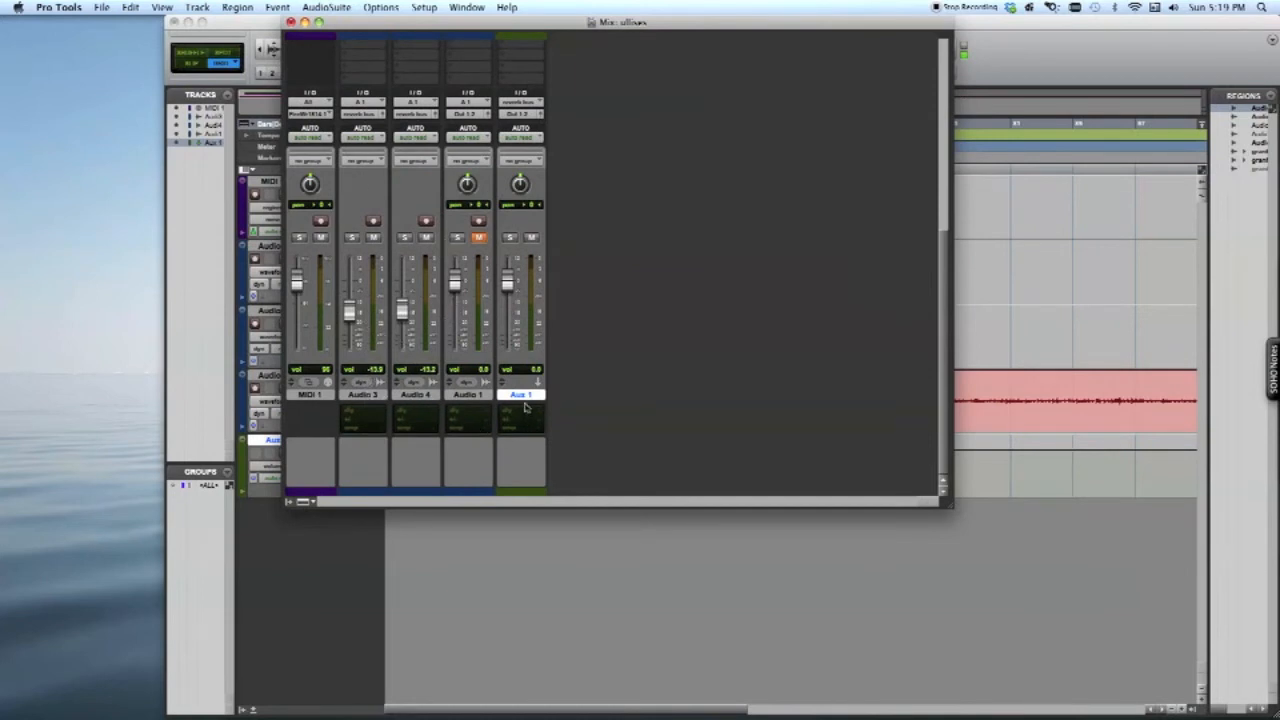
Add a send to the mono reverb bus in the first send slot of both Audio 3 and Audio 4
scroll(414, 274, up, 4)
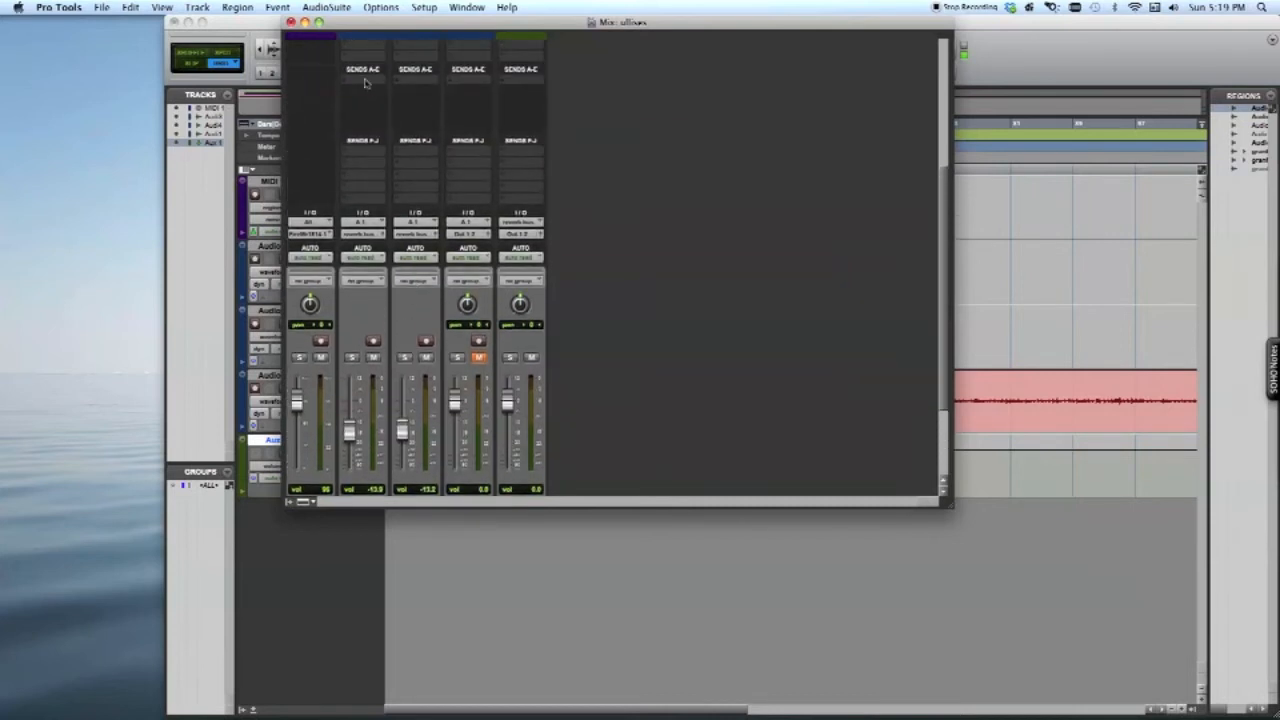
click(365, 87)
mouse_move(395, 113)
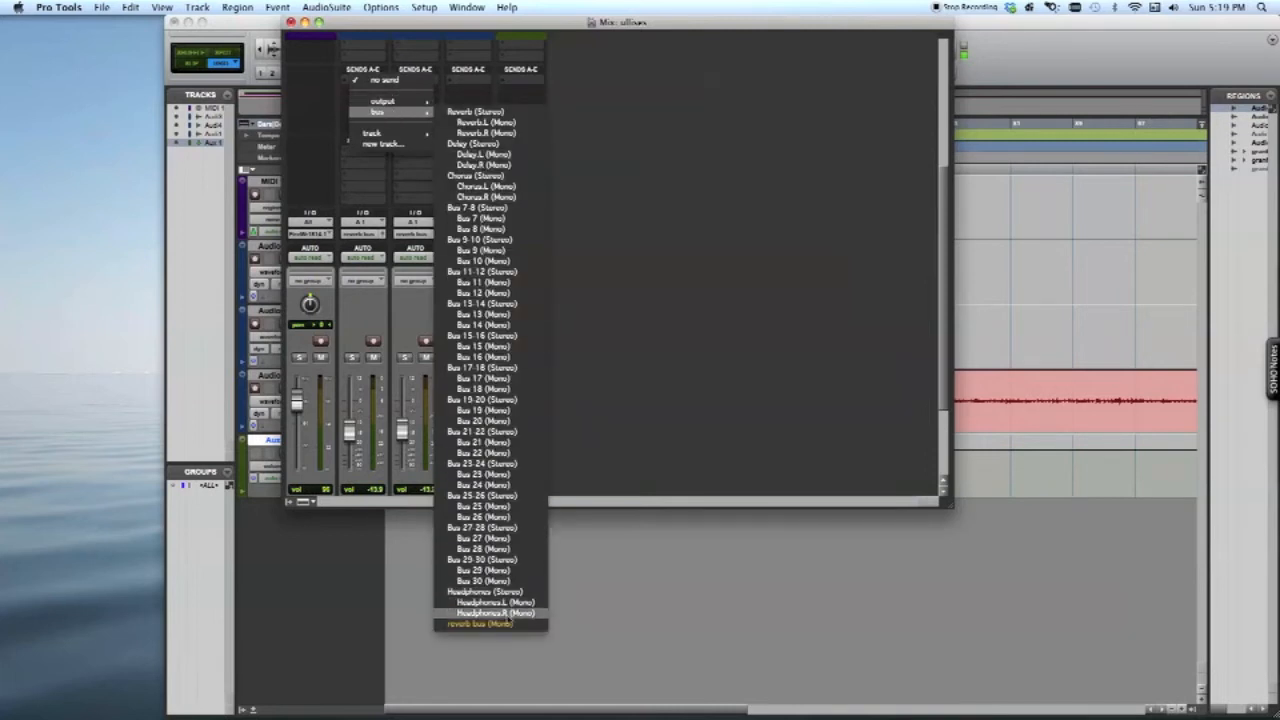
click(503, 621)
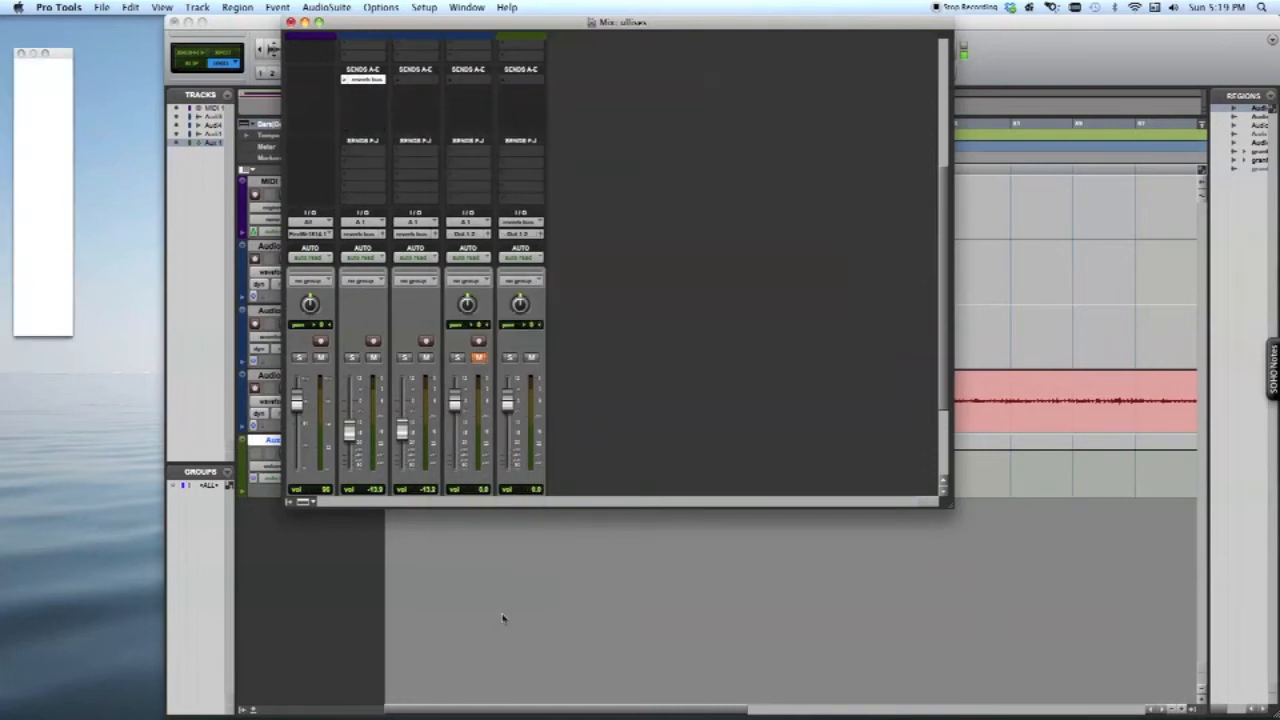
click(424, 80)
mouse_move(438, 116)
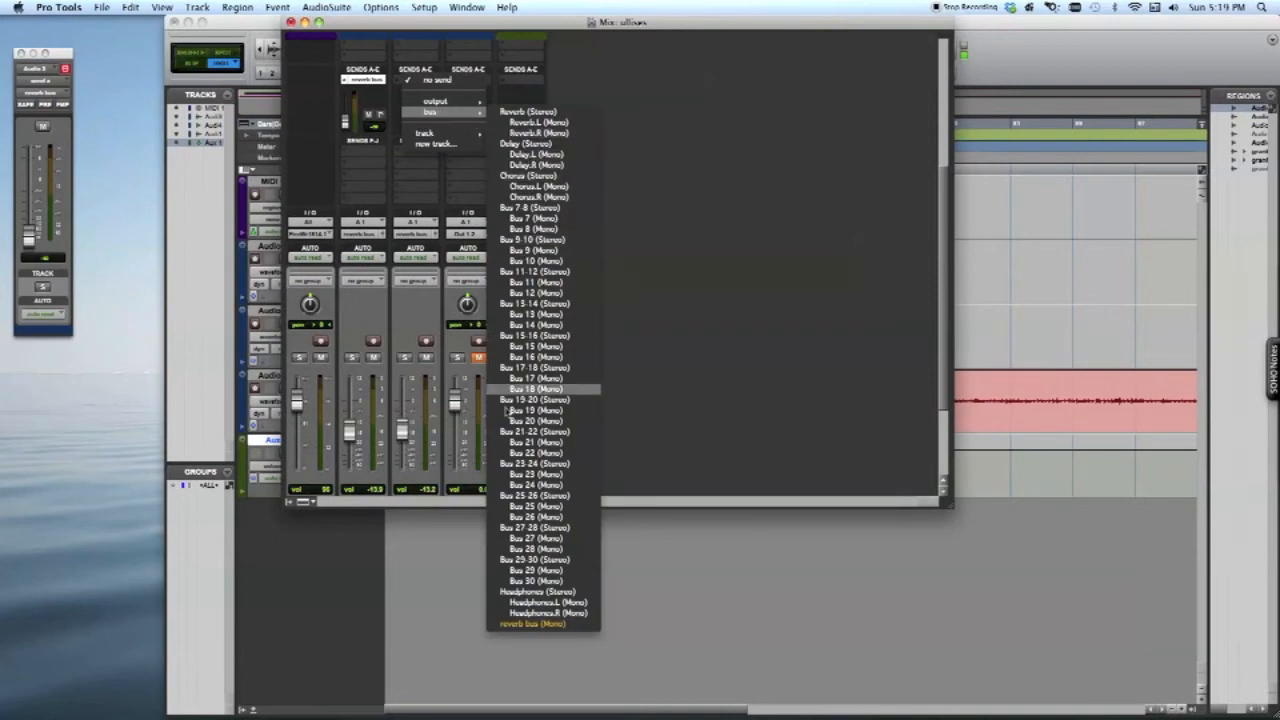
click(551, 625)
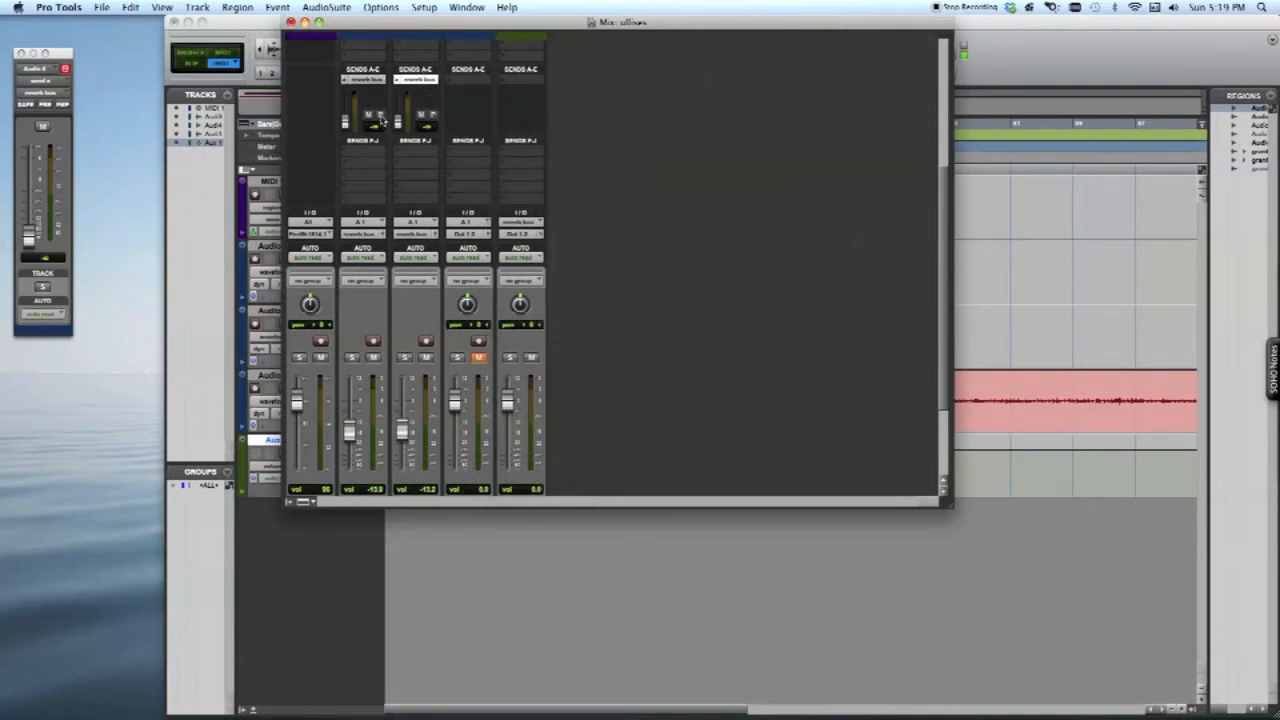
Switch the reverb bus sends to pre-fader and back, and raise the Audio 3 and Audio 4 send levels to about -54.2 dB
click(433, 116)
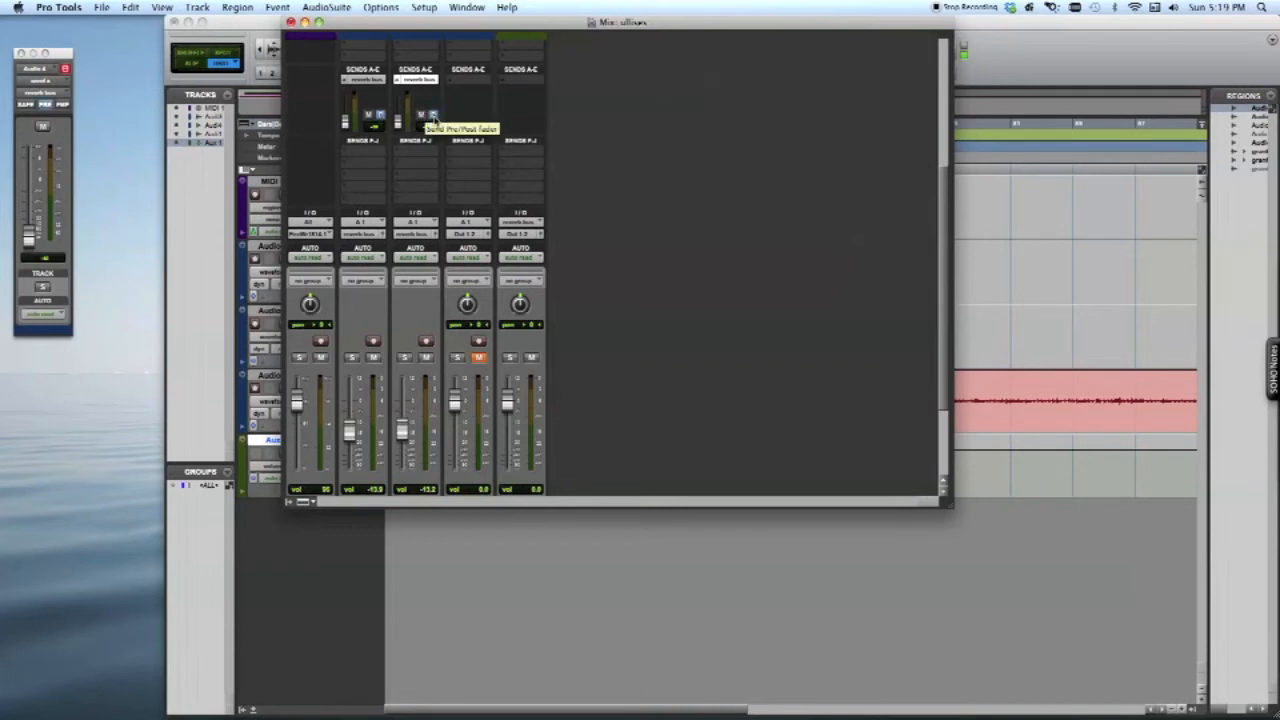
click(433, 117)
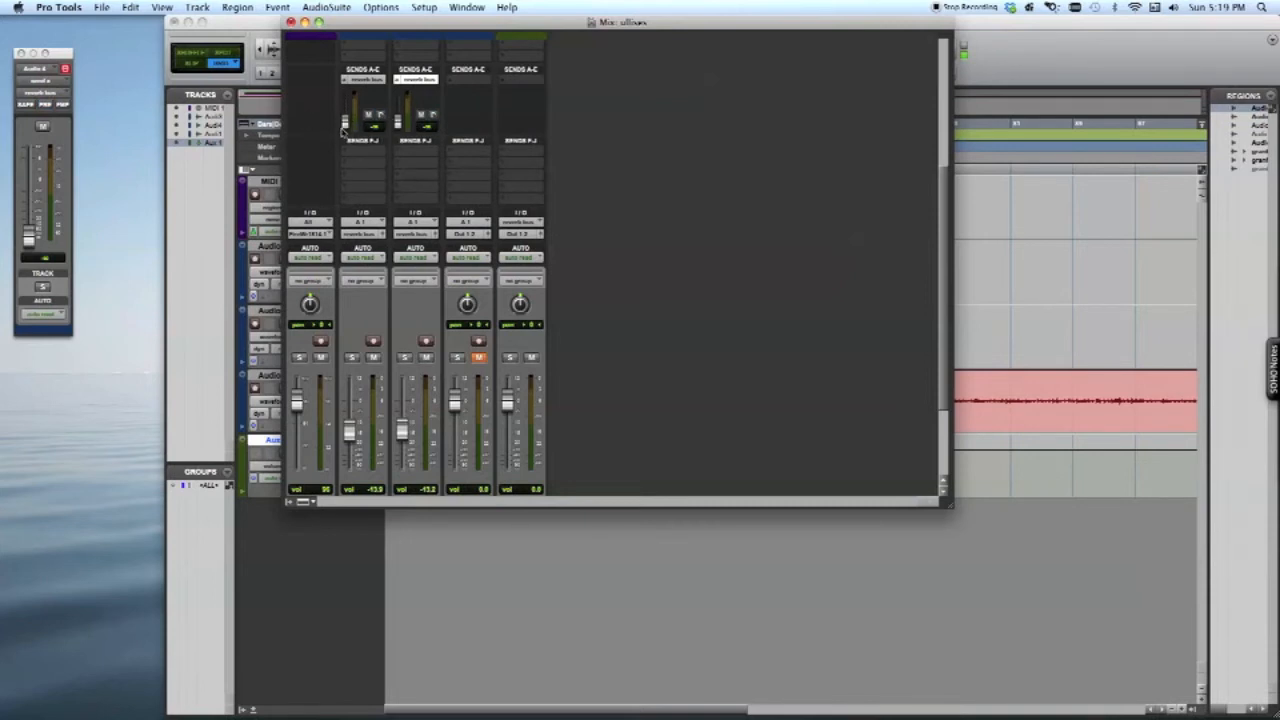
mouse_move(401, 130)
mouse_down()
mouse_move(401, 98)
mouse_move(402, 138)
mouse_move(347, 127)
mouse_move(400, 121)
mouse_up()
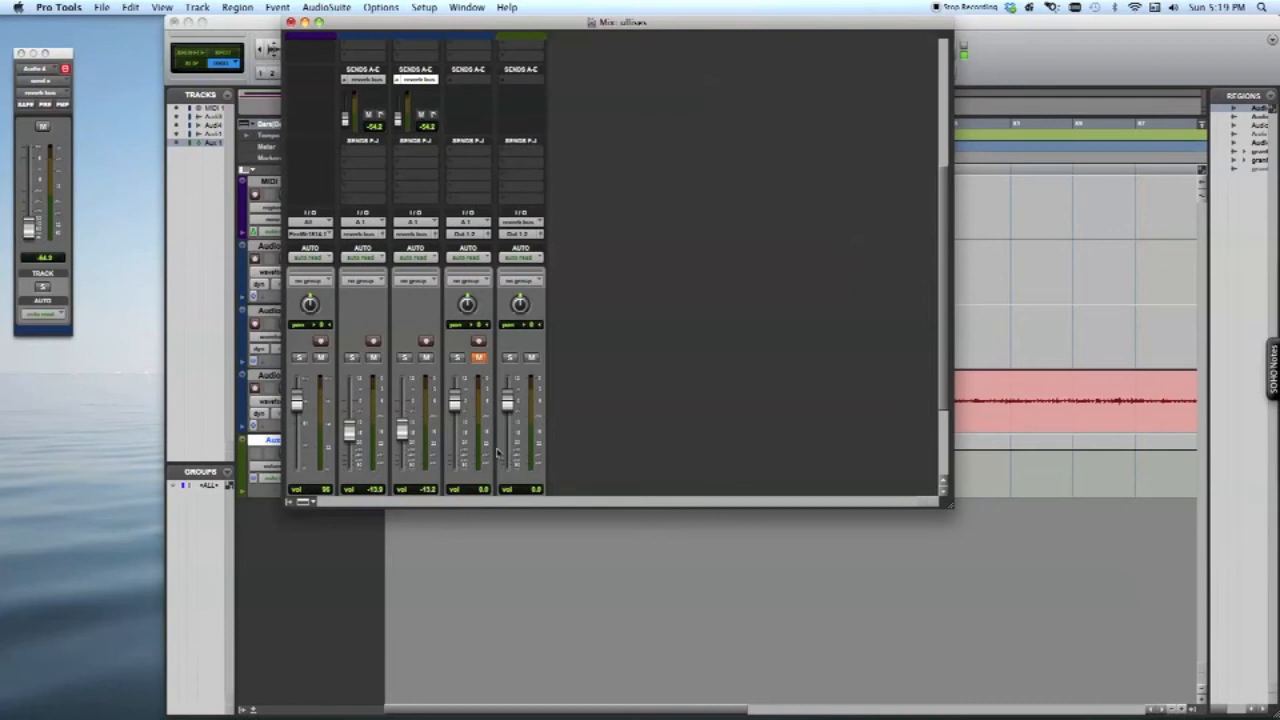
Insert the AIR Reverb (mono) plug-in in the first insert slot of the Aux 1 track
scroll(490, 440, down, 3)
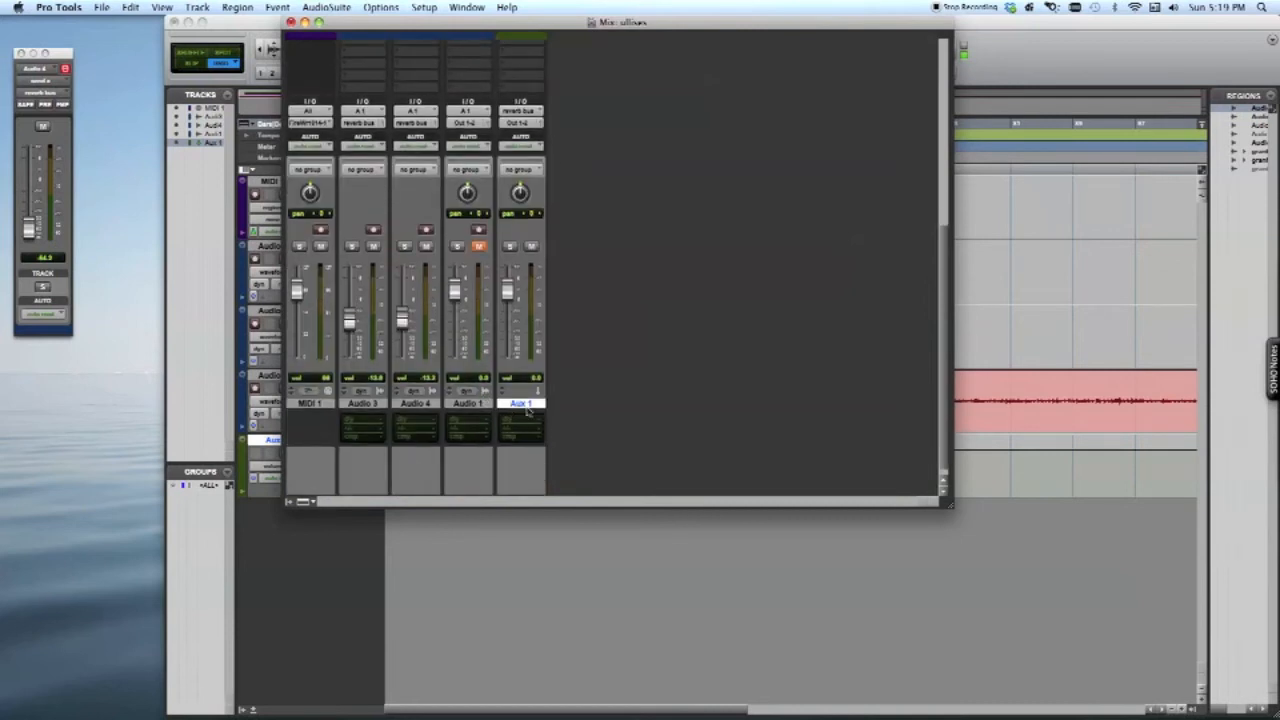
scroll(527, 410, up, 10)
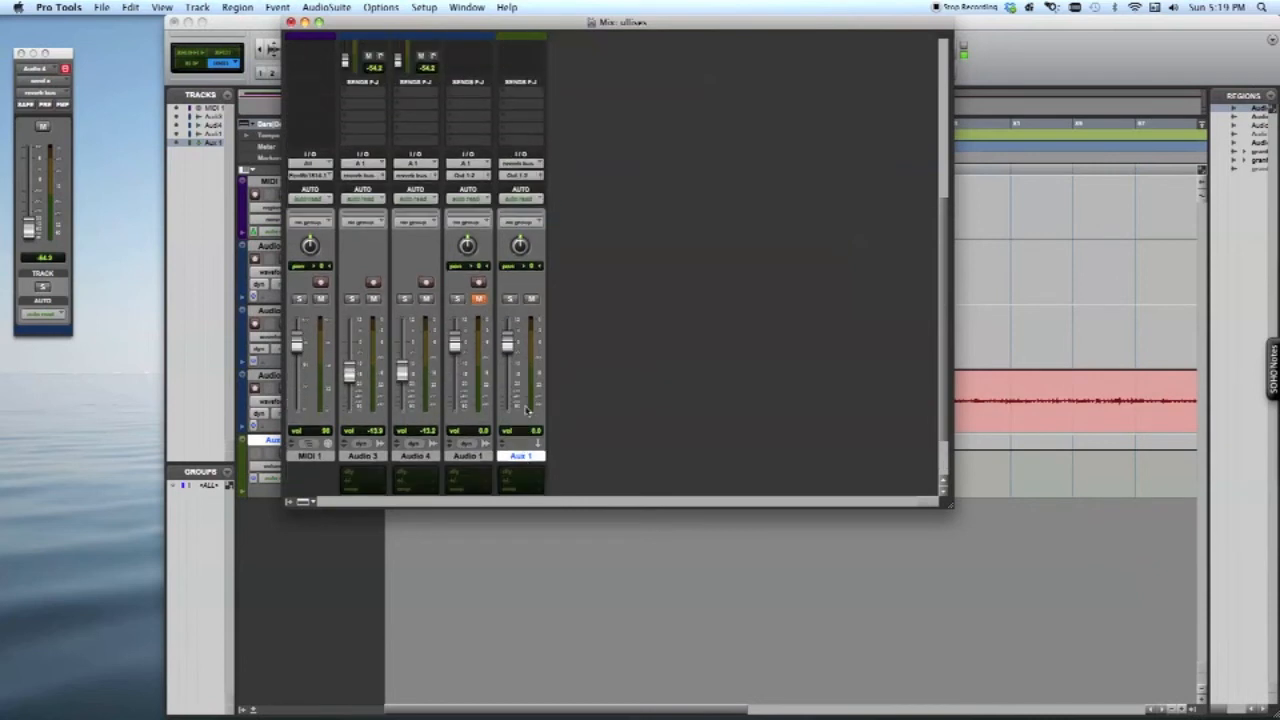
scroll(527, 405, up, 5)
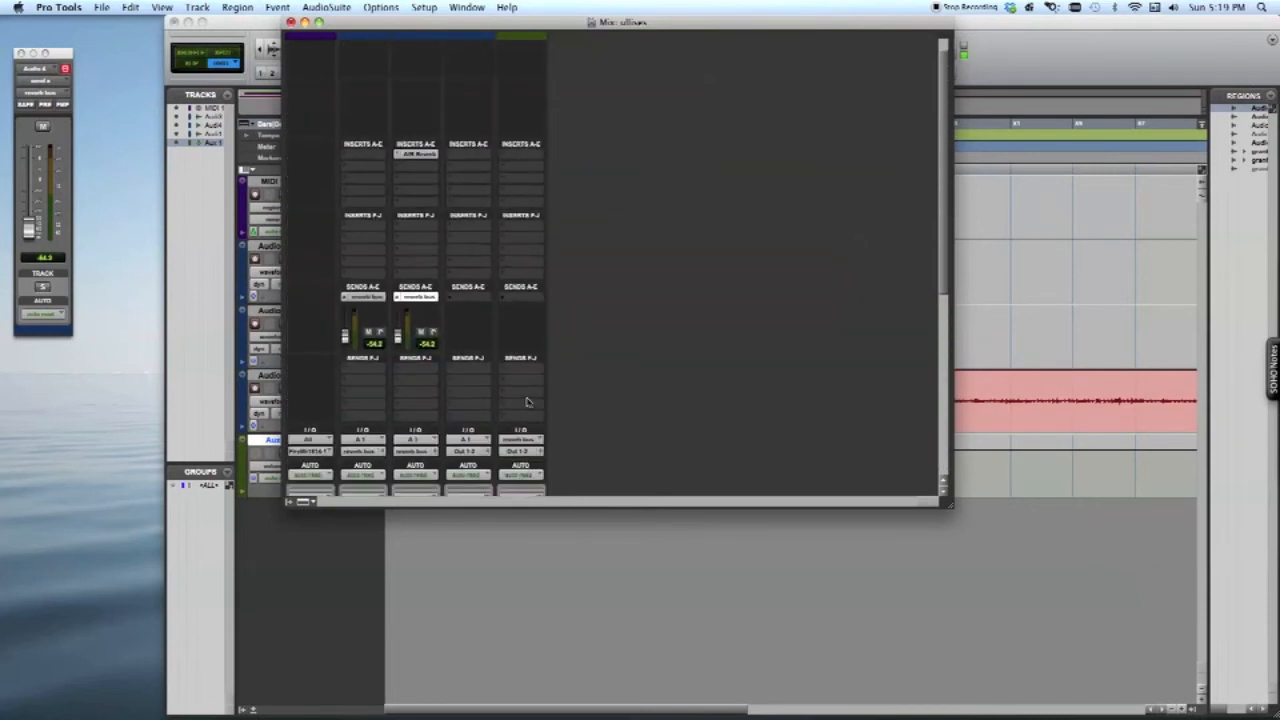
click(524, 155)
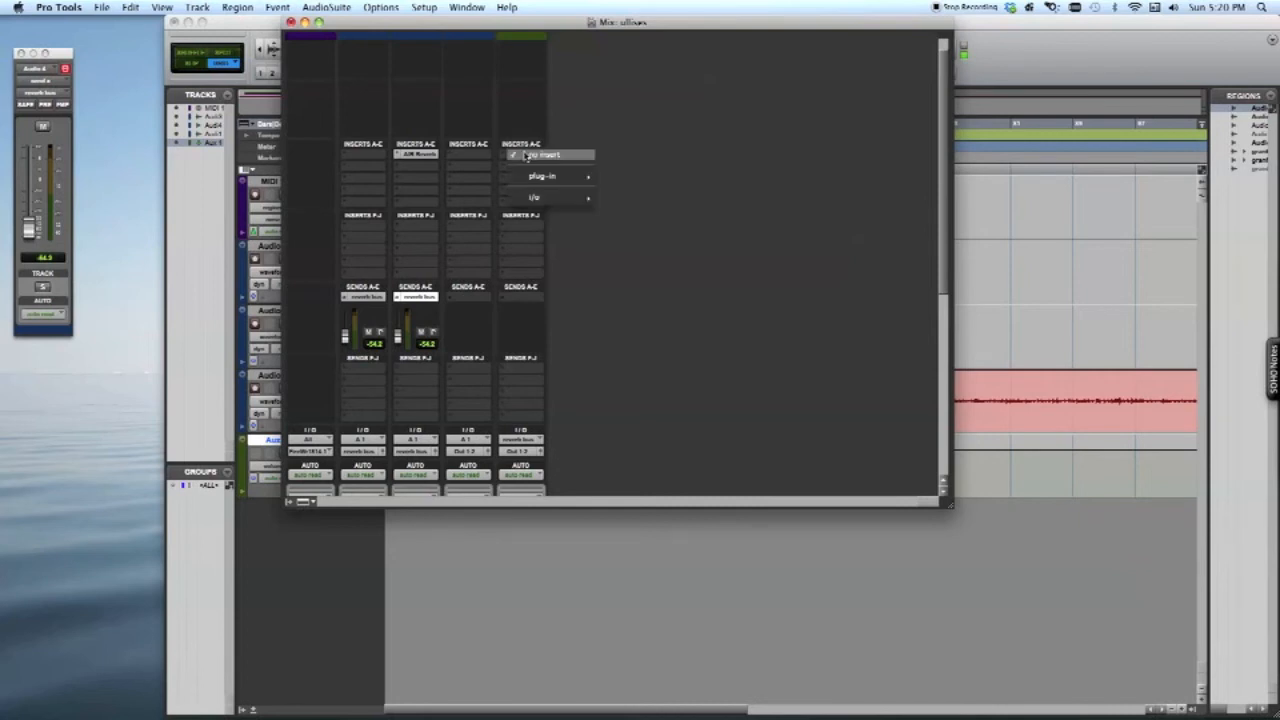
mouse_move(529, 181)
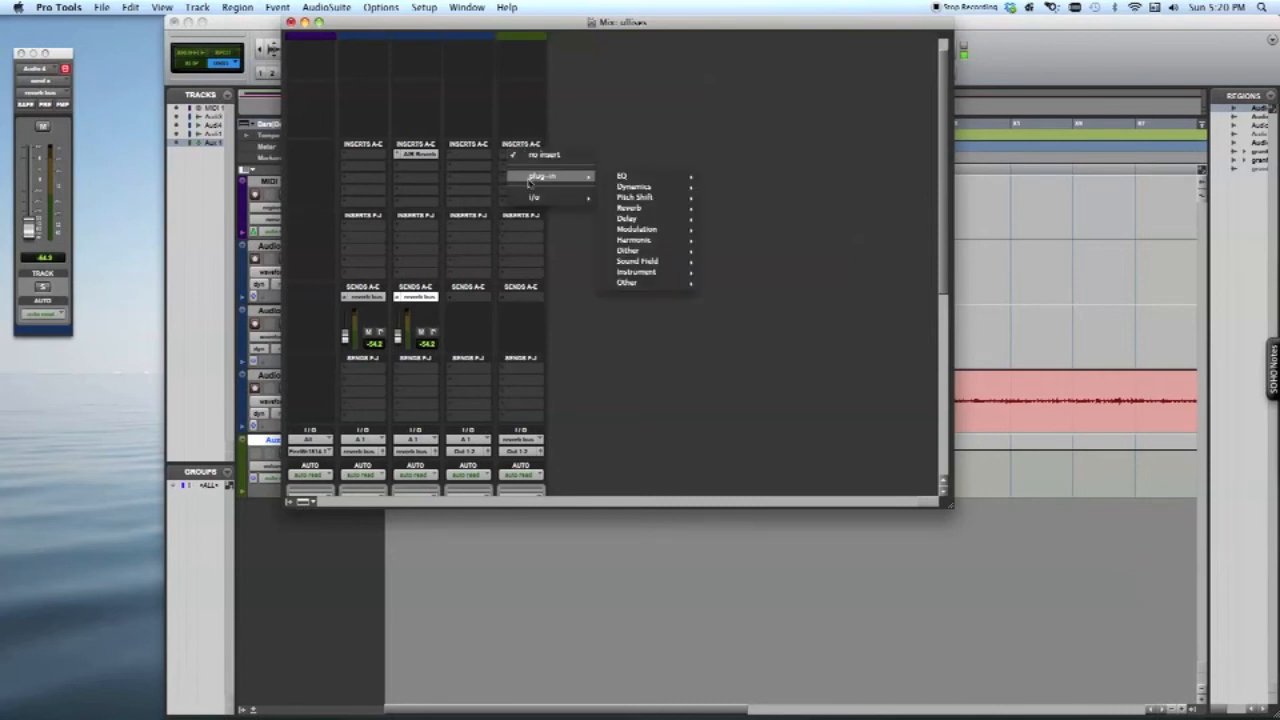
mouse_move(632, 208)
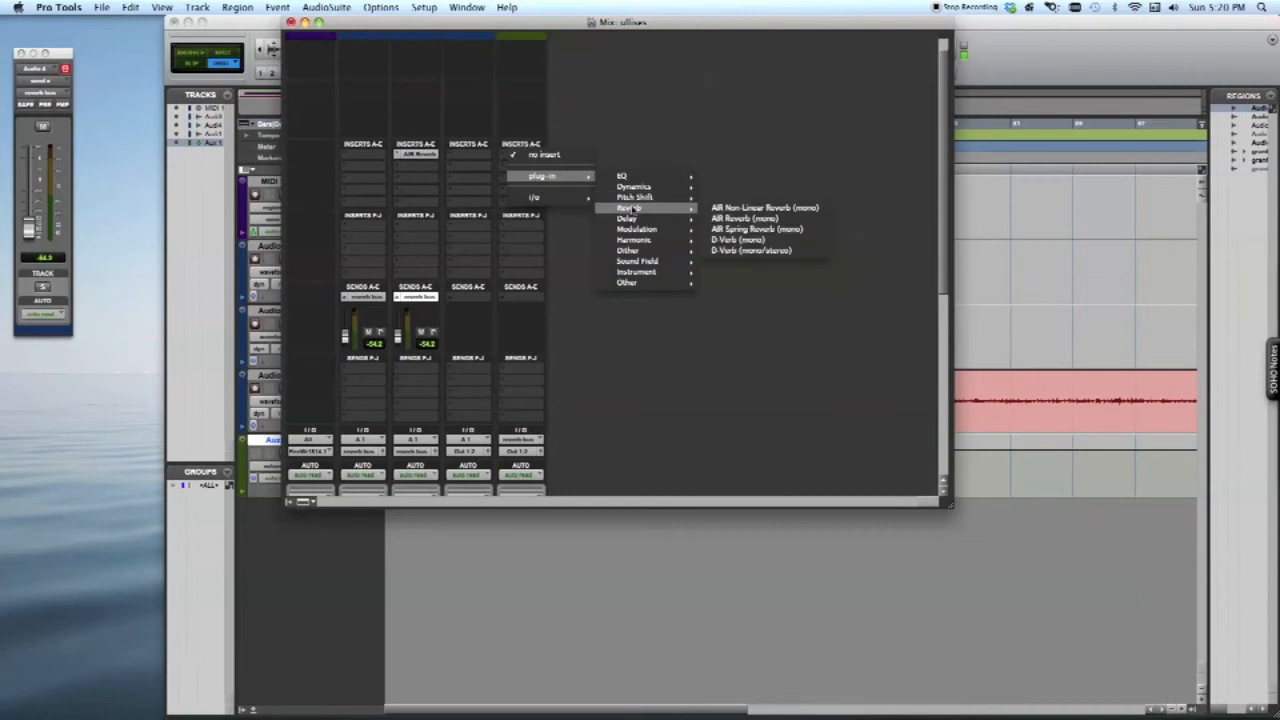
click(741, 219)
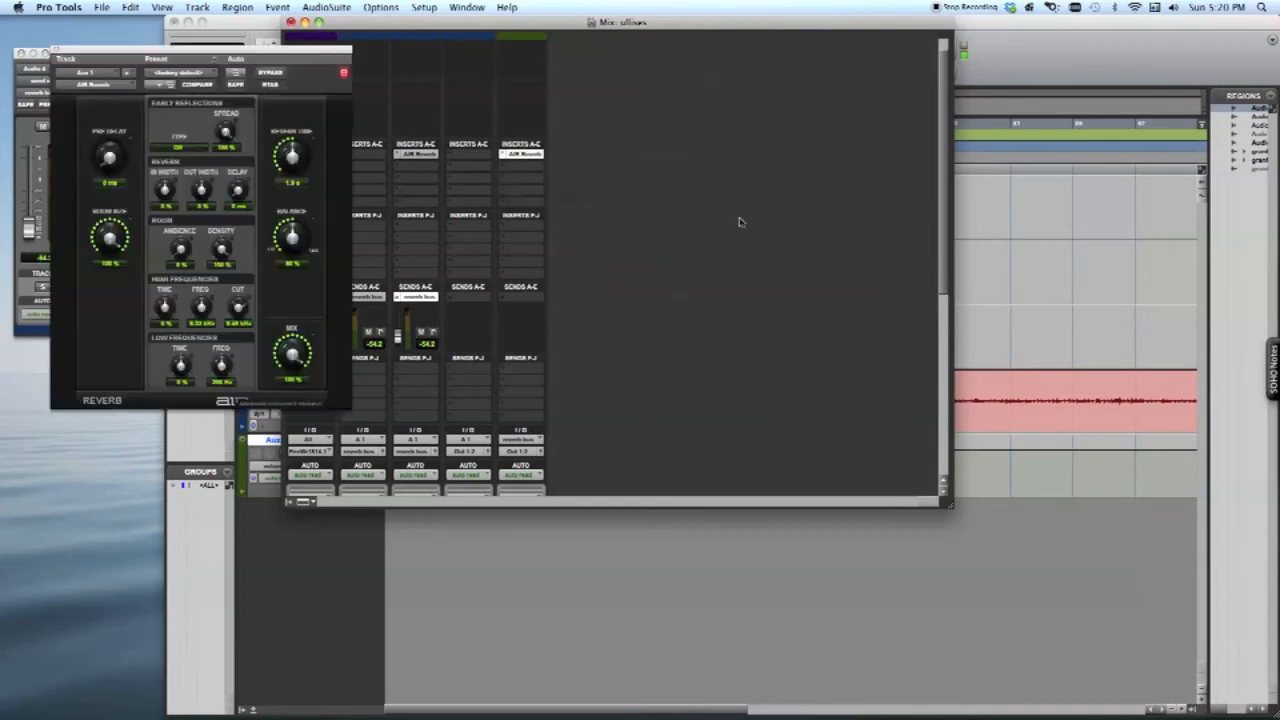
Load the 04 Concert Hall preset in Aux 1's AIR Reverb and close the plug-in window
drag(287, 57, 674, 26)
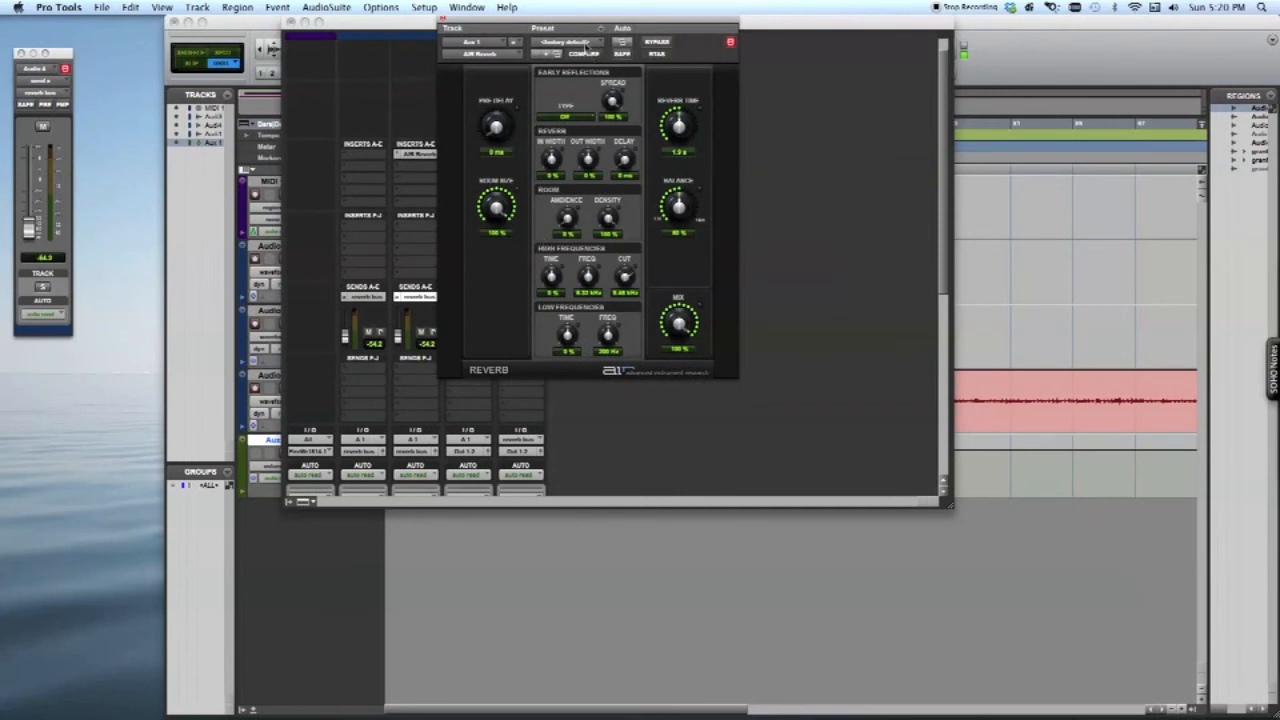
click(586, 45)
scroll(582, 35, up, 5)
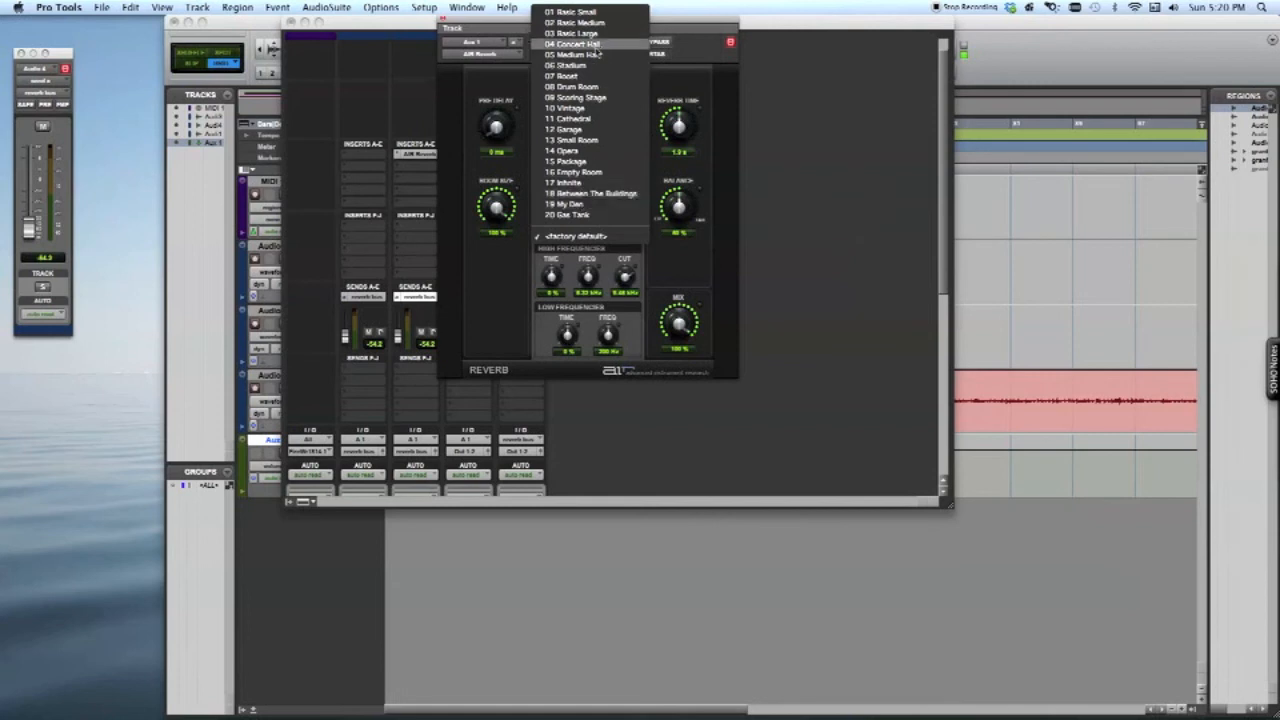
click(594, 46)
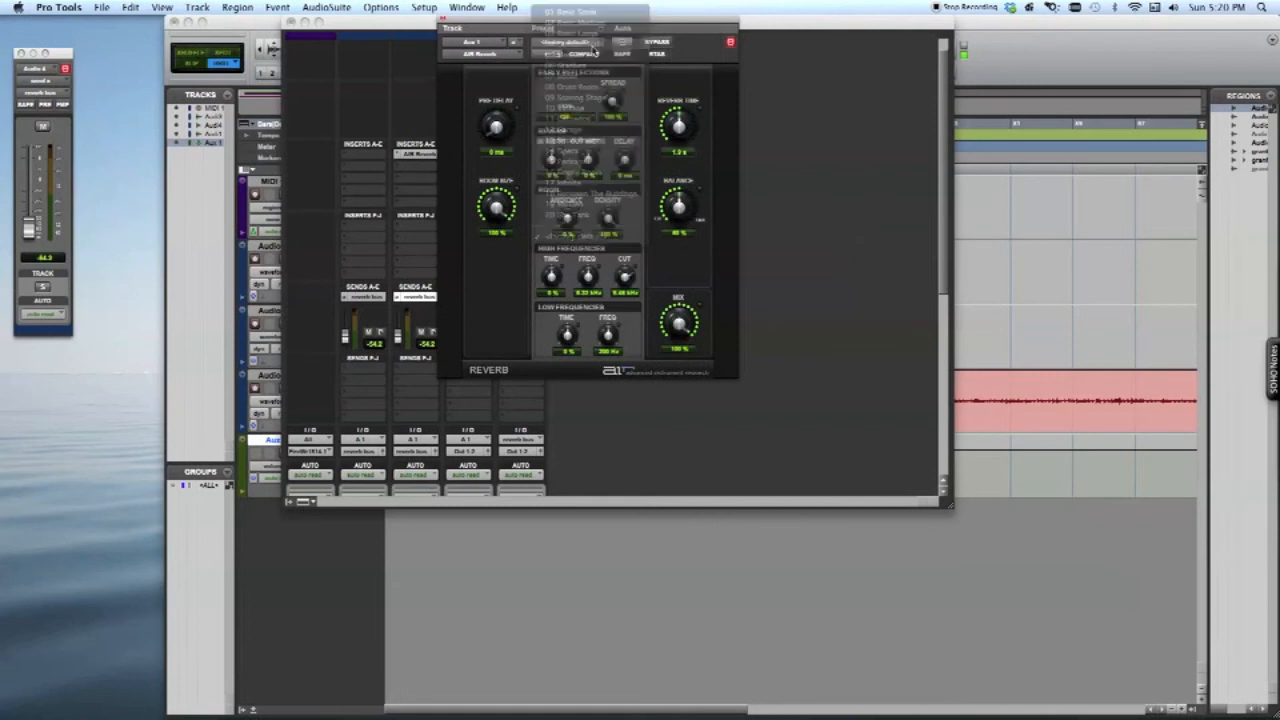
click(446, 22)
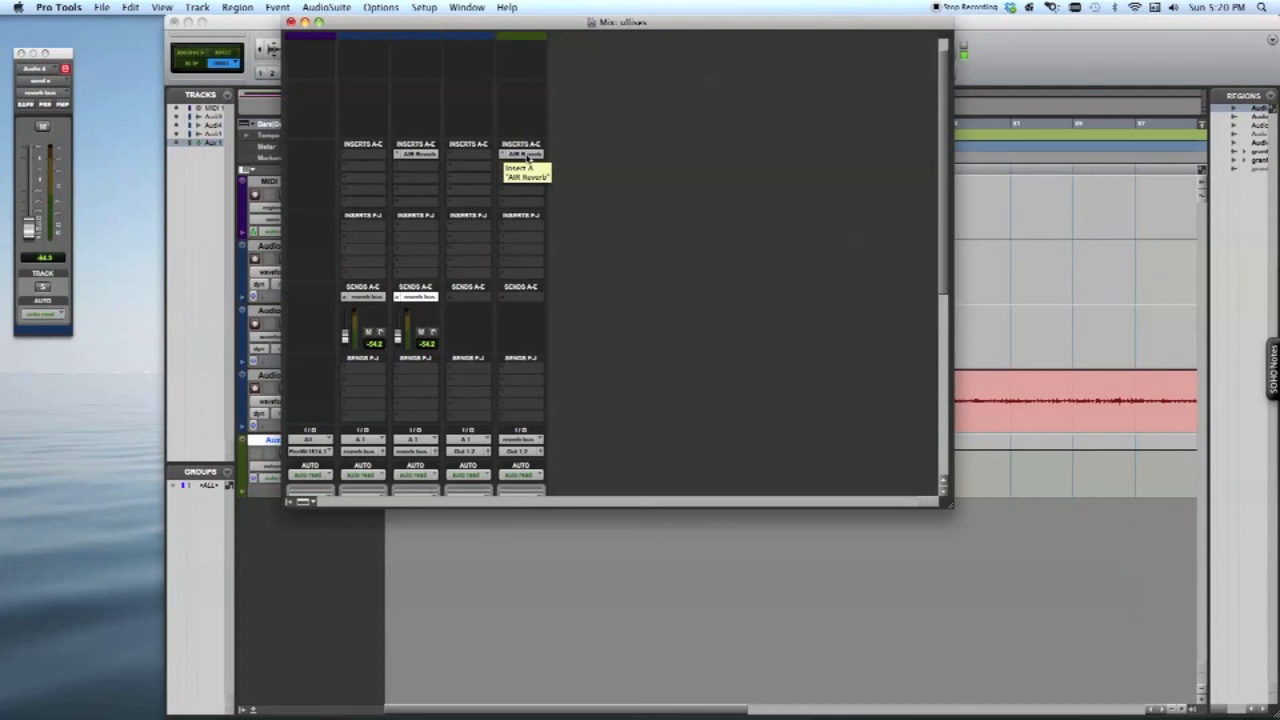
Shift the Mix window aside to uncover the transport controls of the Edit window
scroll(673, 163, down, 2)
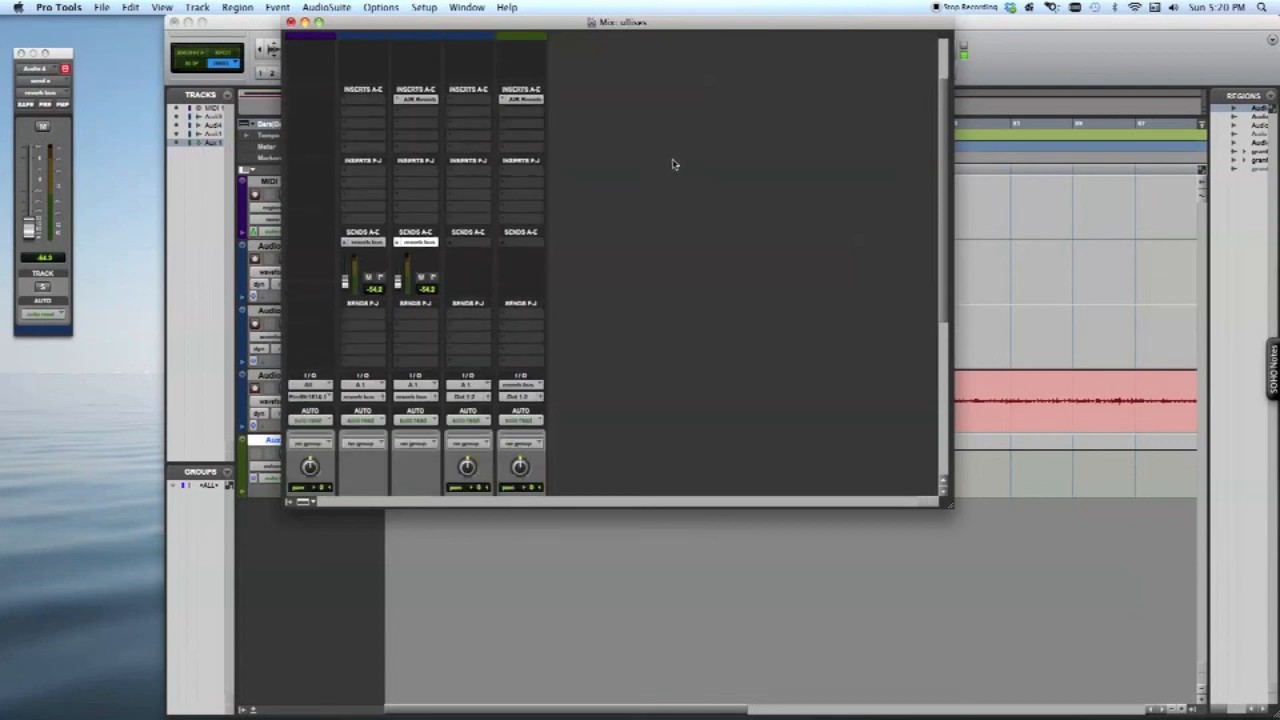
drag(701, 25, 640, 25)
scroll(568, 121, down, 3)
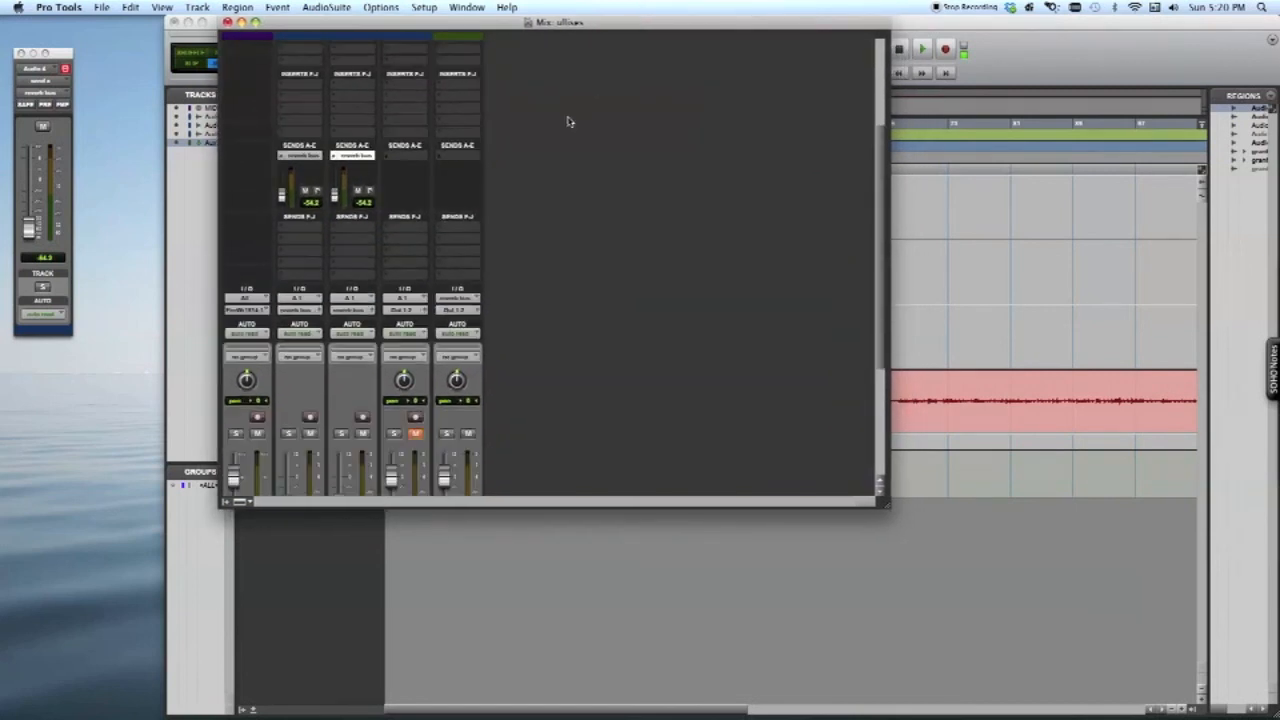